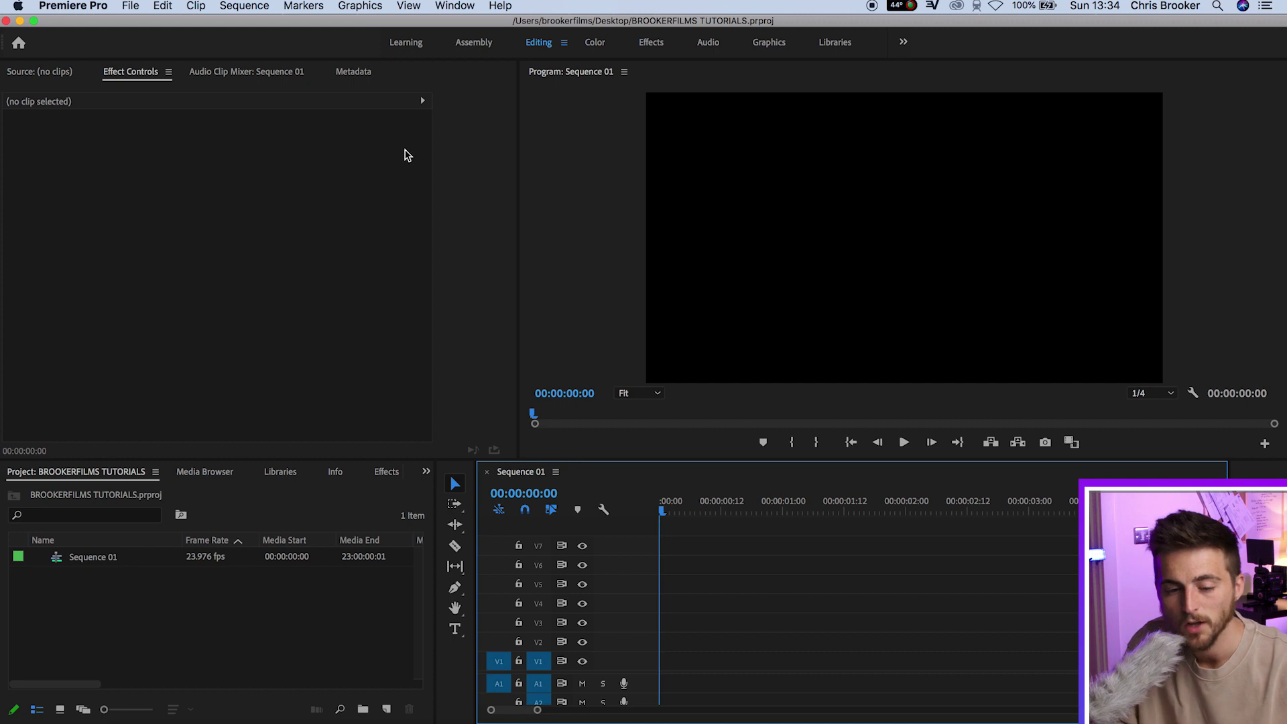
Create a new legacy title named Title 03 with default settings
{"action": "left_click", "coordinate": [129, 5]}
{"action": "mouse_move", "coordinate": [135, 25]}
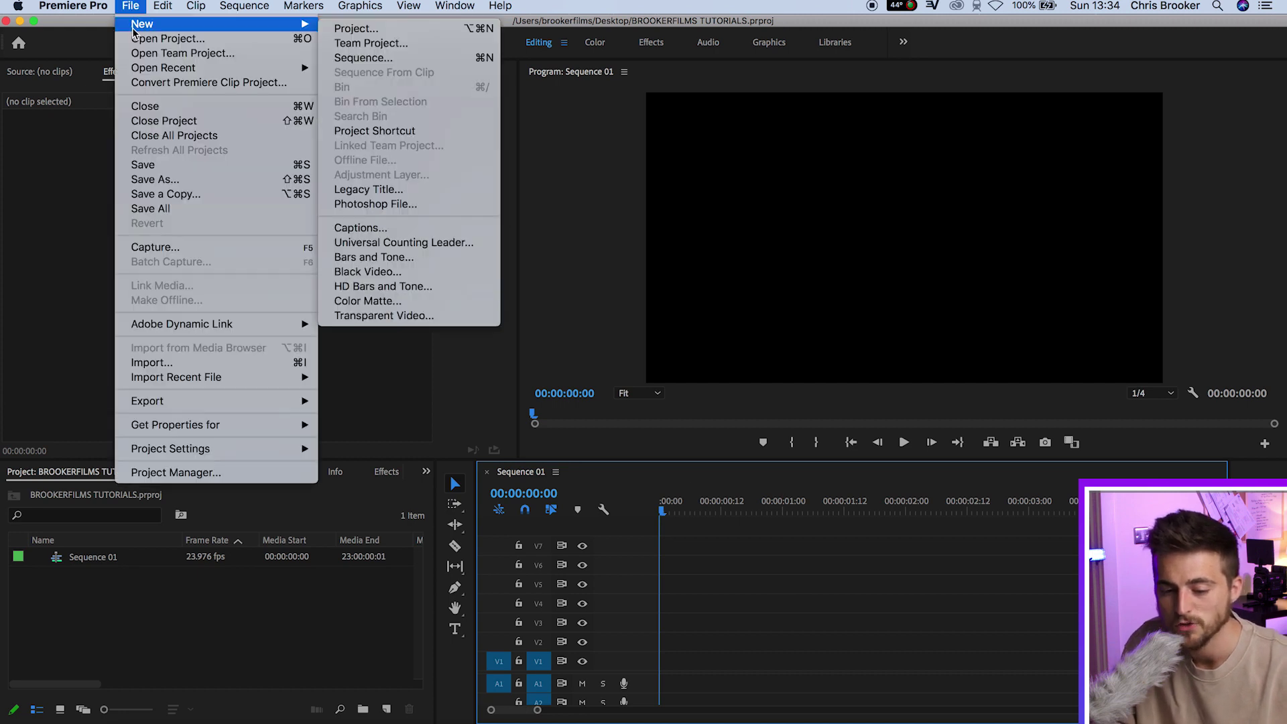
{"action": "left_click", "coordinate": [377, 188]}
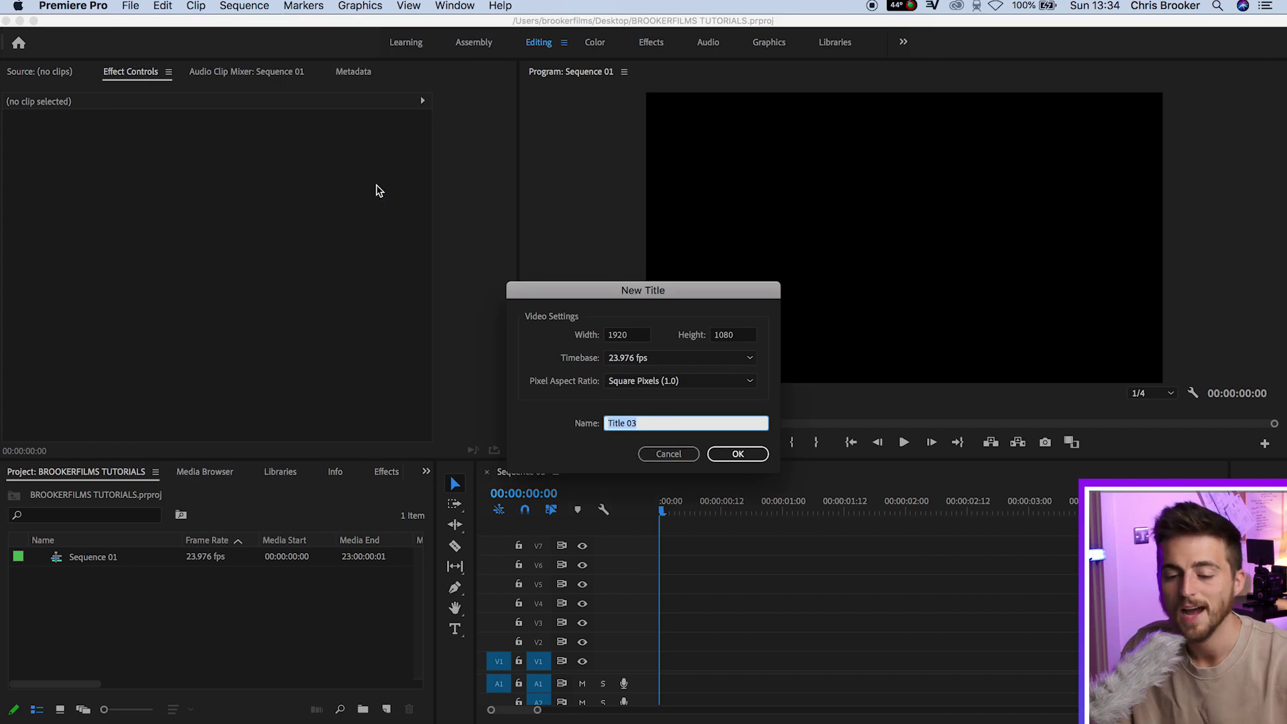
{"action": "key", "text": "Return"}
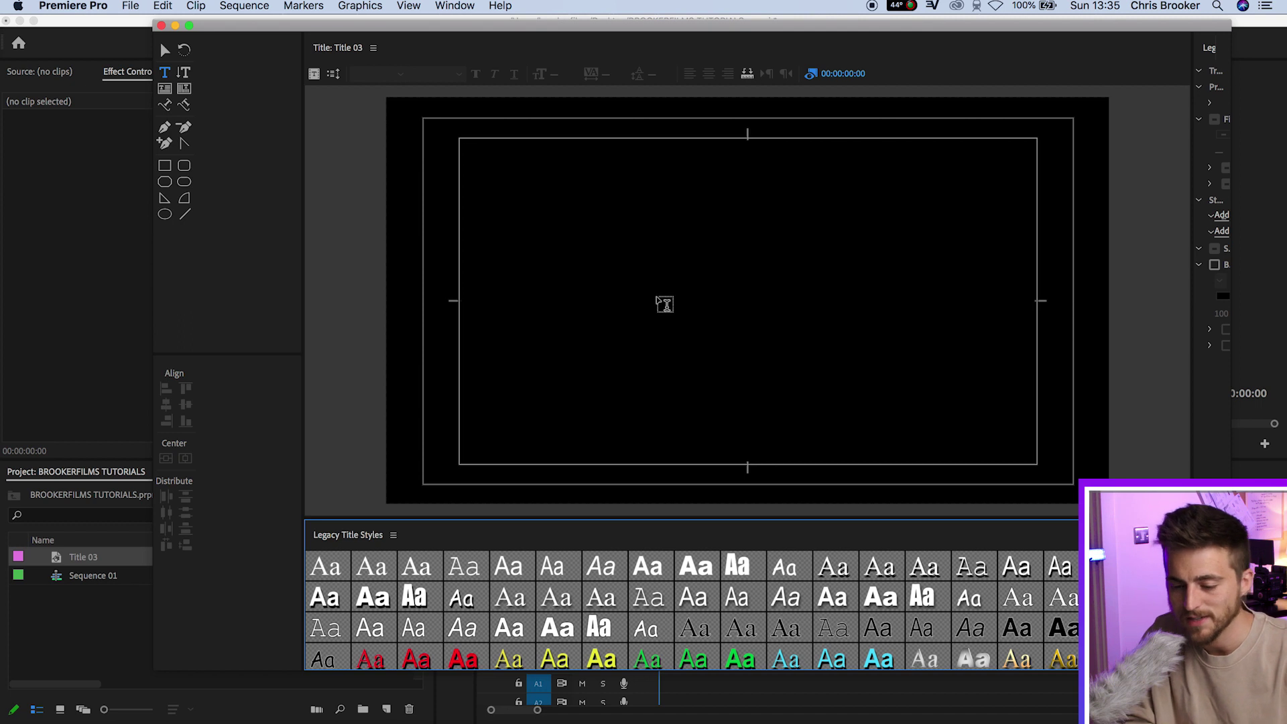
Type WOW in Avenir Black at size 347, centred horizontally and vertically
{"action": "left_click", "coordinate": [660, 299]}
{"action": "type", "text": "WOW"}
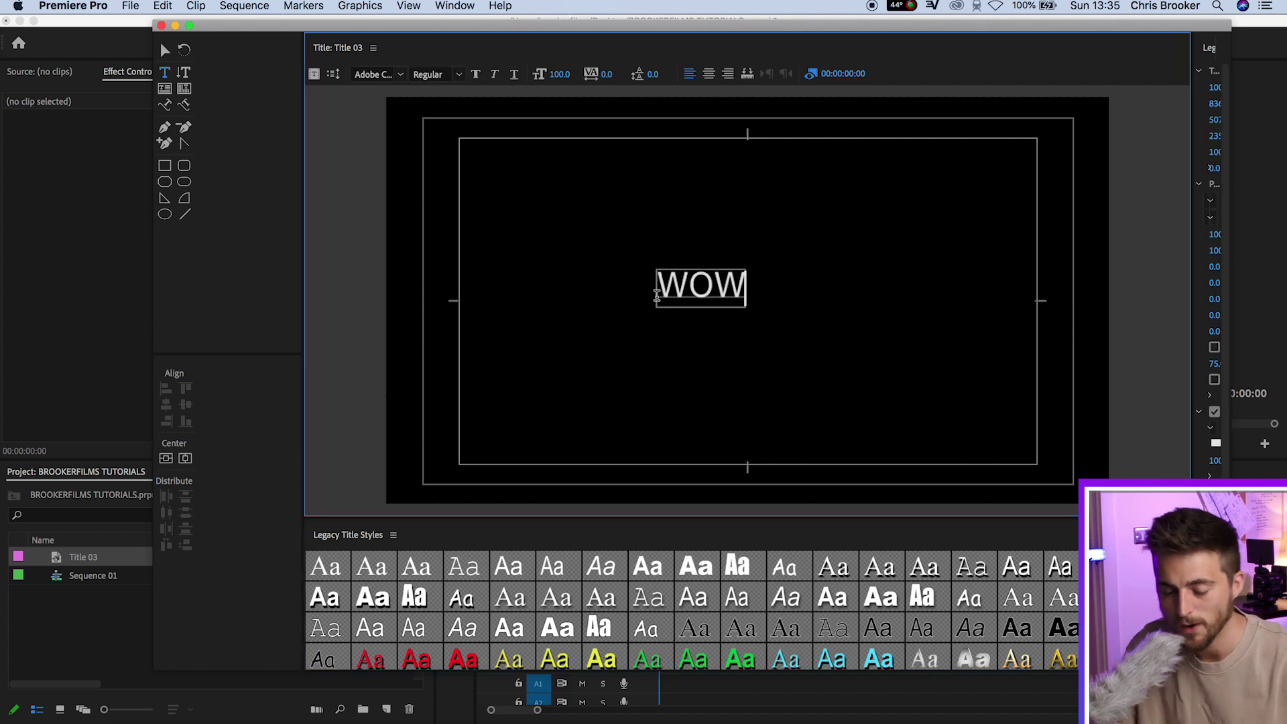
{"action": "key", "text": "super+a"}
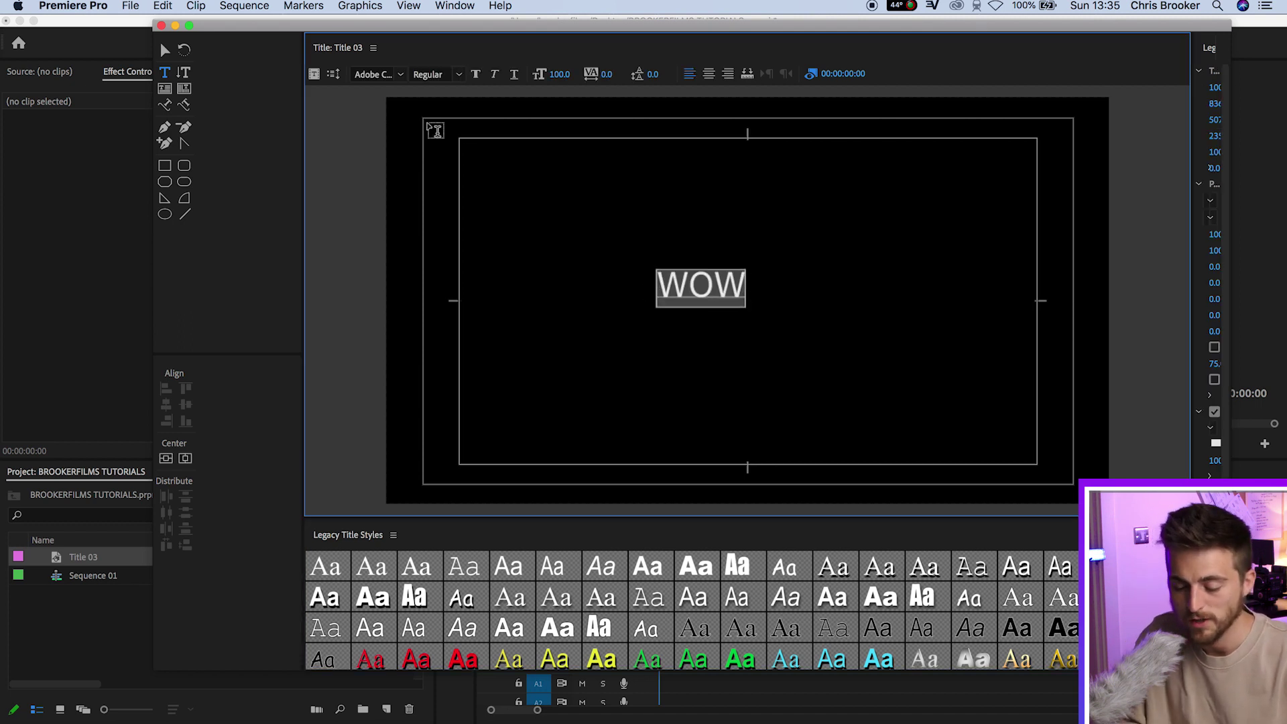
{"action": "left_click", "coordinate": [379, 72]}
{"action": "type", "text": "Avenir"}
{"action": "key", "text": "Return"}
{"action": "left_click", "coordinate": [460, 76]}
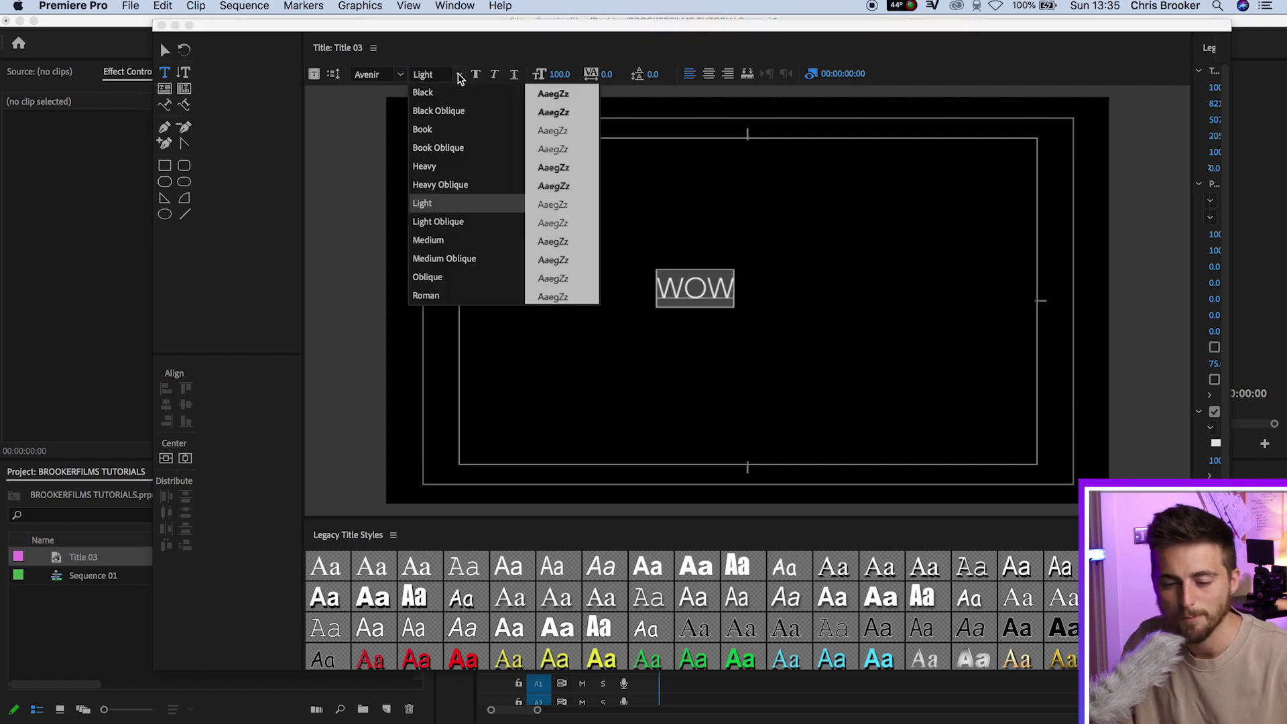
{"action": "left_click", "coordinate": [458, 92]}
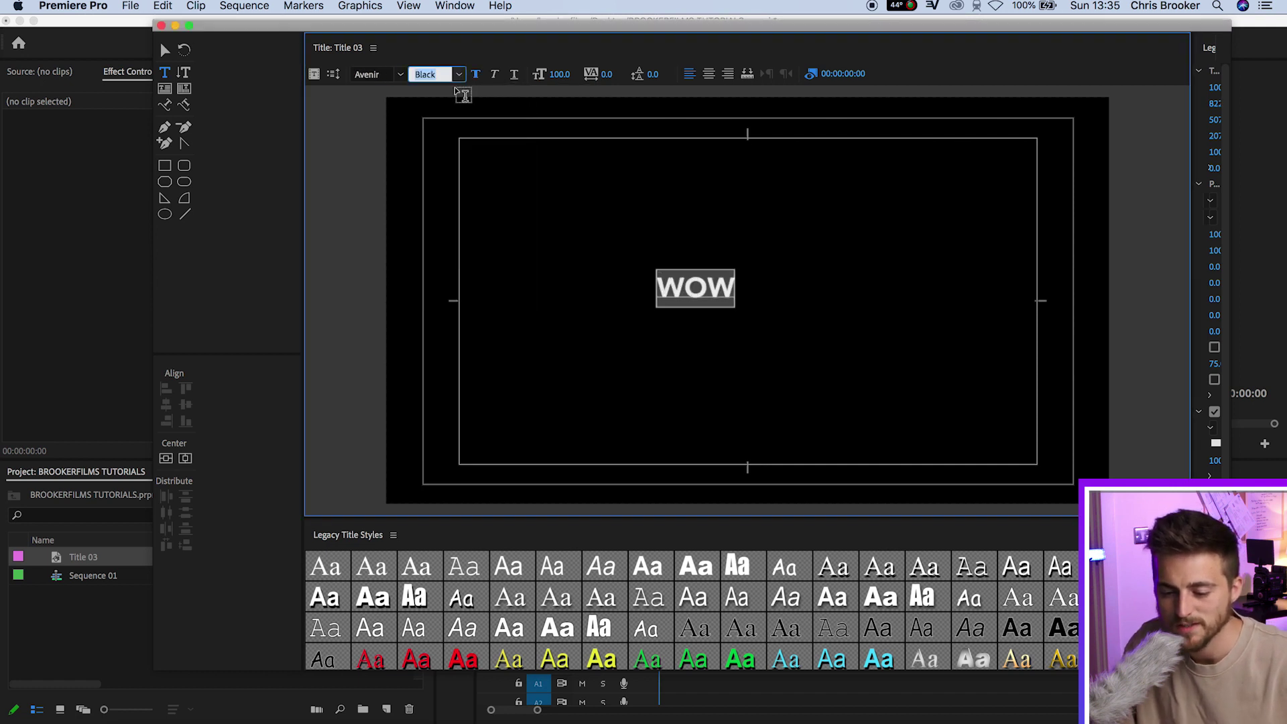
{"action": "left_click_drag", "start_coordinate": [560, 74], "coordinate": [669, 74]}
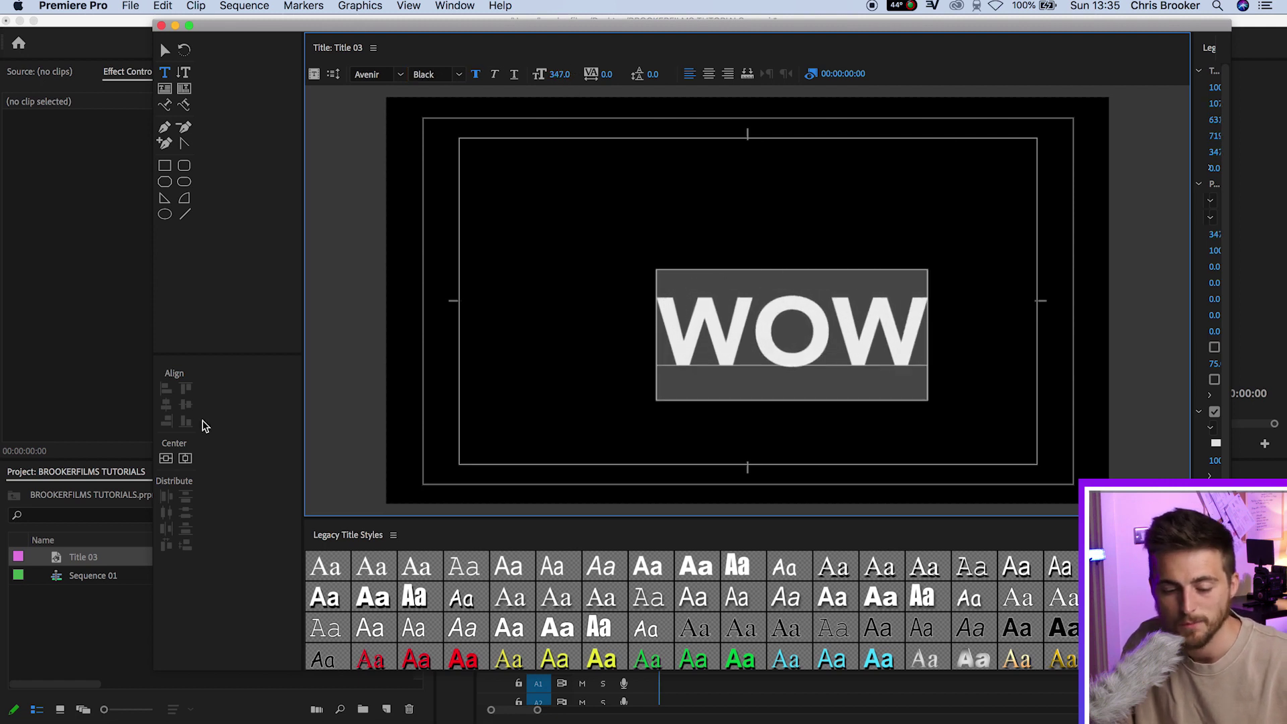
{"action": "left_click", "coordinate": [165, 458]}
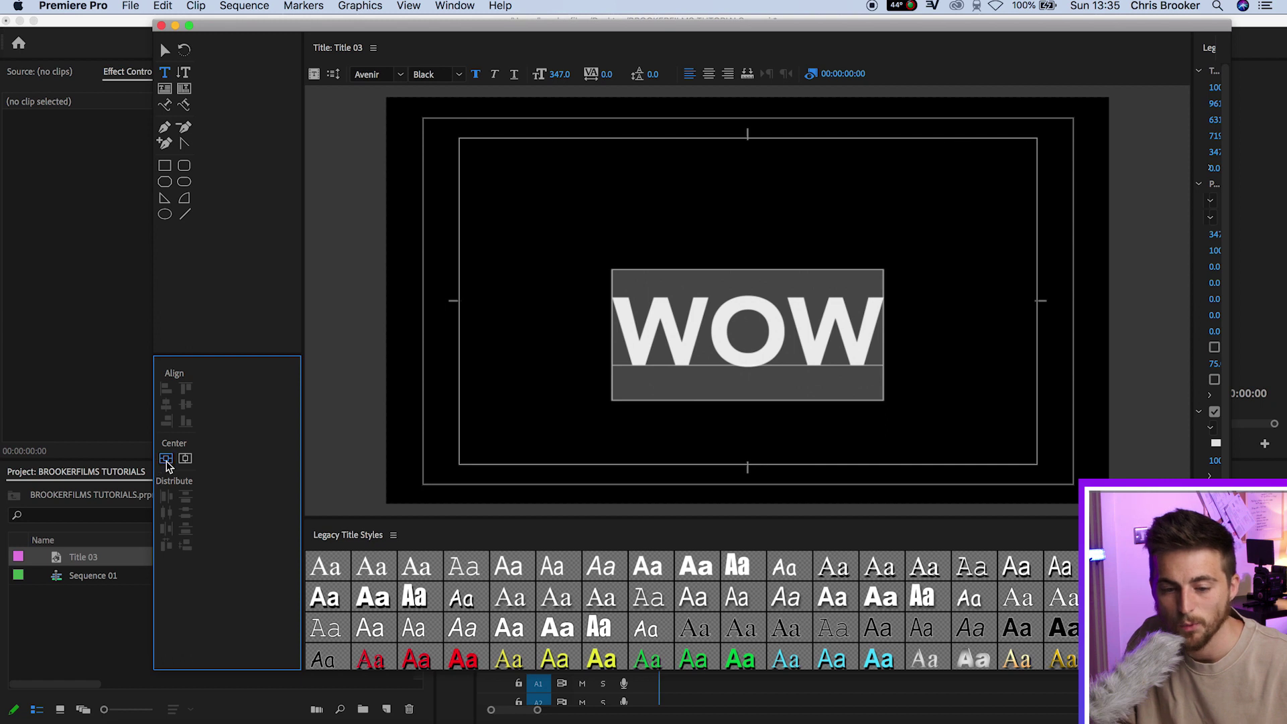
{"action": "left_click", "coordinate": [166, 461]}
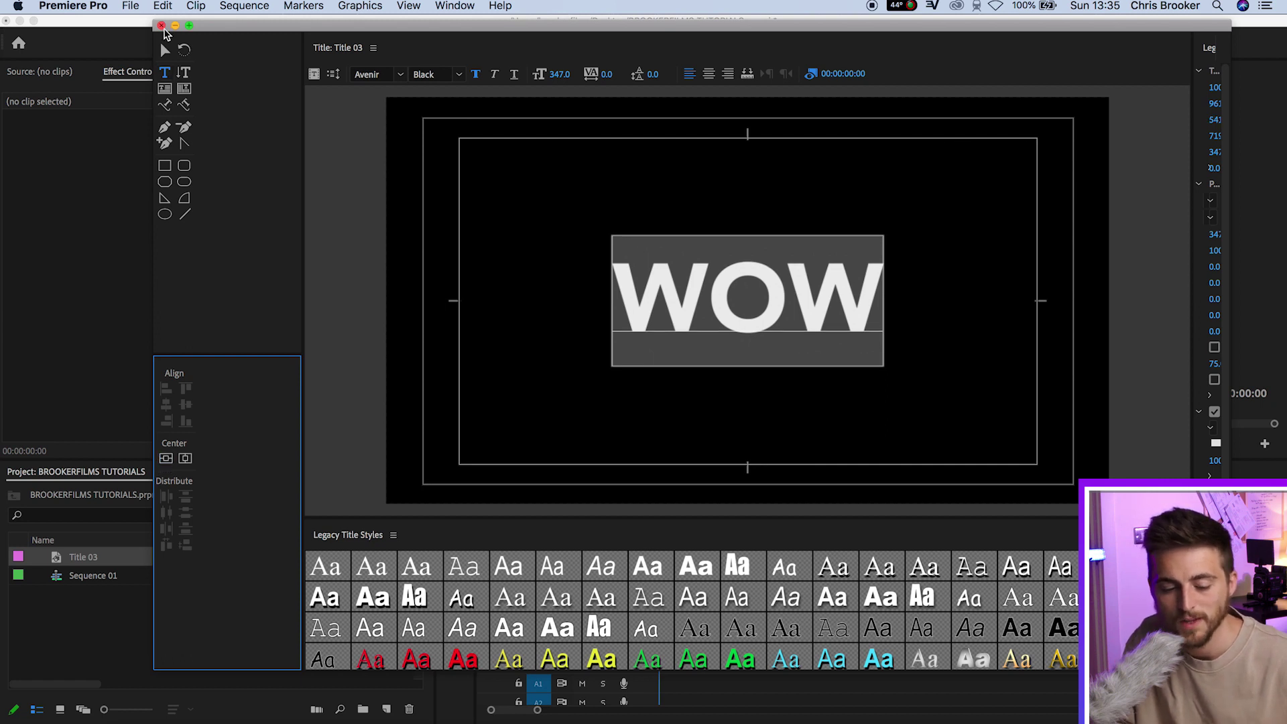
Close the title editor, put Title 03 on V1, and preview it
{"action": "left_click", "coordinate": [161, 26]}
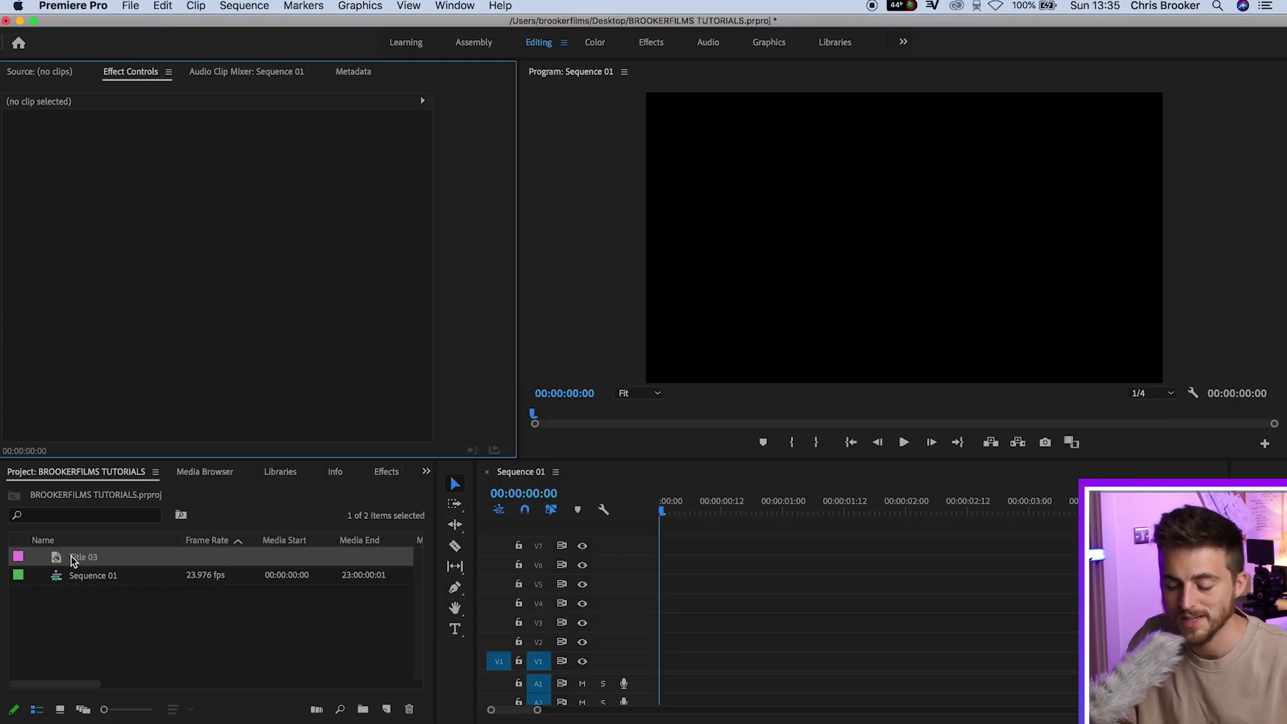
{"action": "left_click_drag", "start_coordinate": [72, 560], "coordinate": [655, 660]}
{"action": "key", "text": "space"}
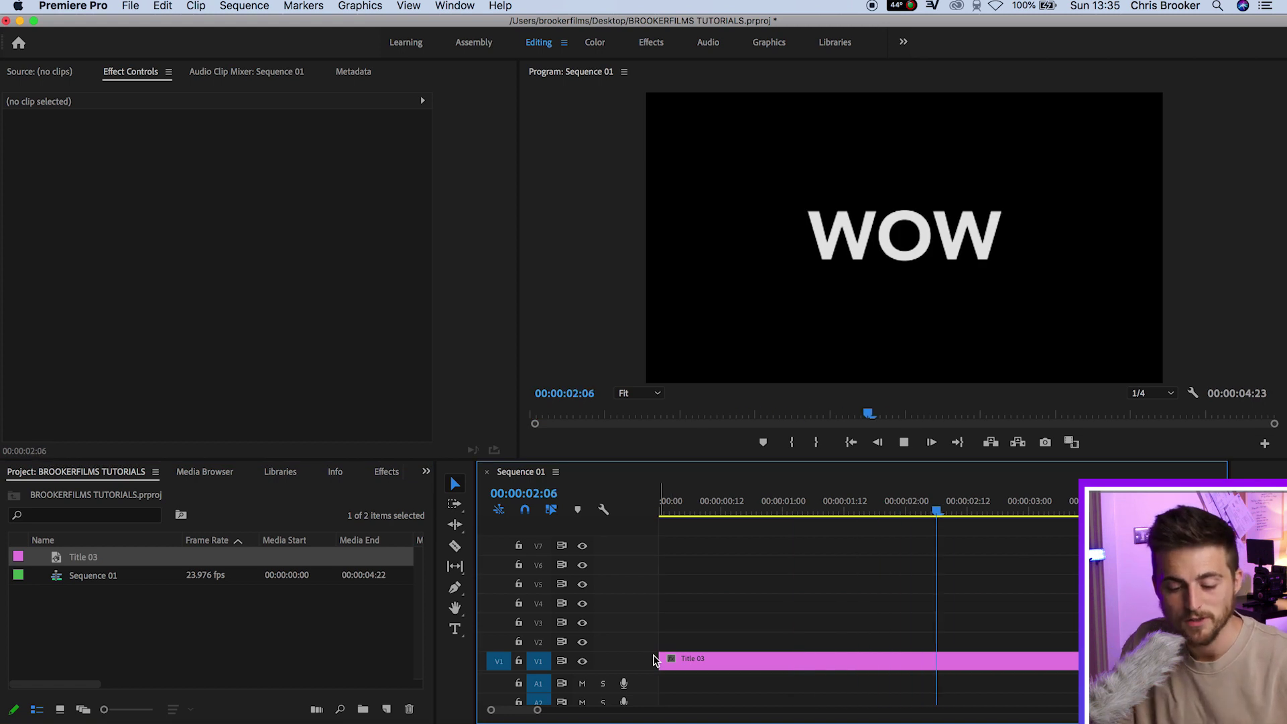
{"action": "key", "text": "space"}
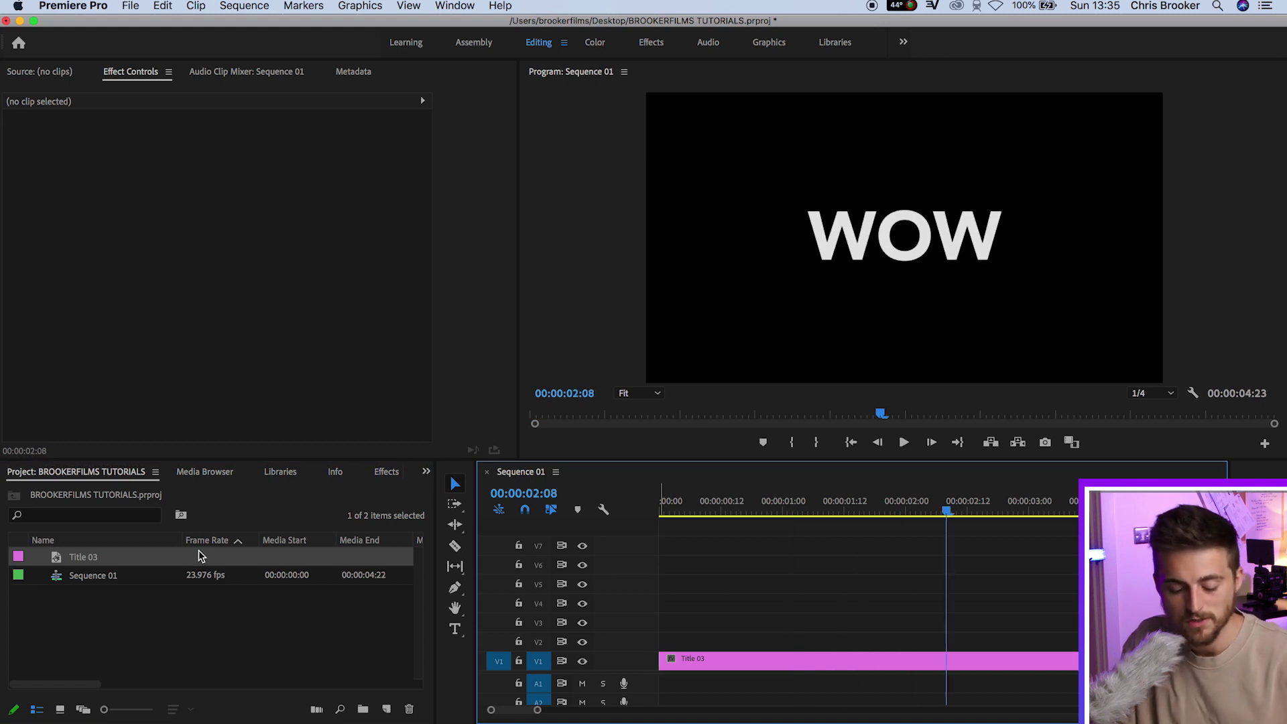
Search Effects for 'drop shad' and apply Drop Shadow to the Title 03 clip
{"action": "left_click", "coordinate": [387, 472]}
{"action": "left_click", "coordinate": [83, 499]}
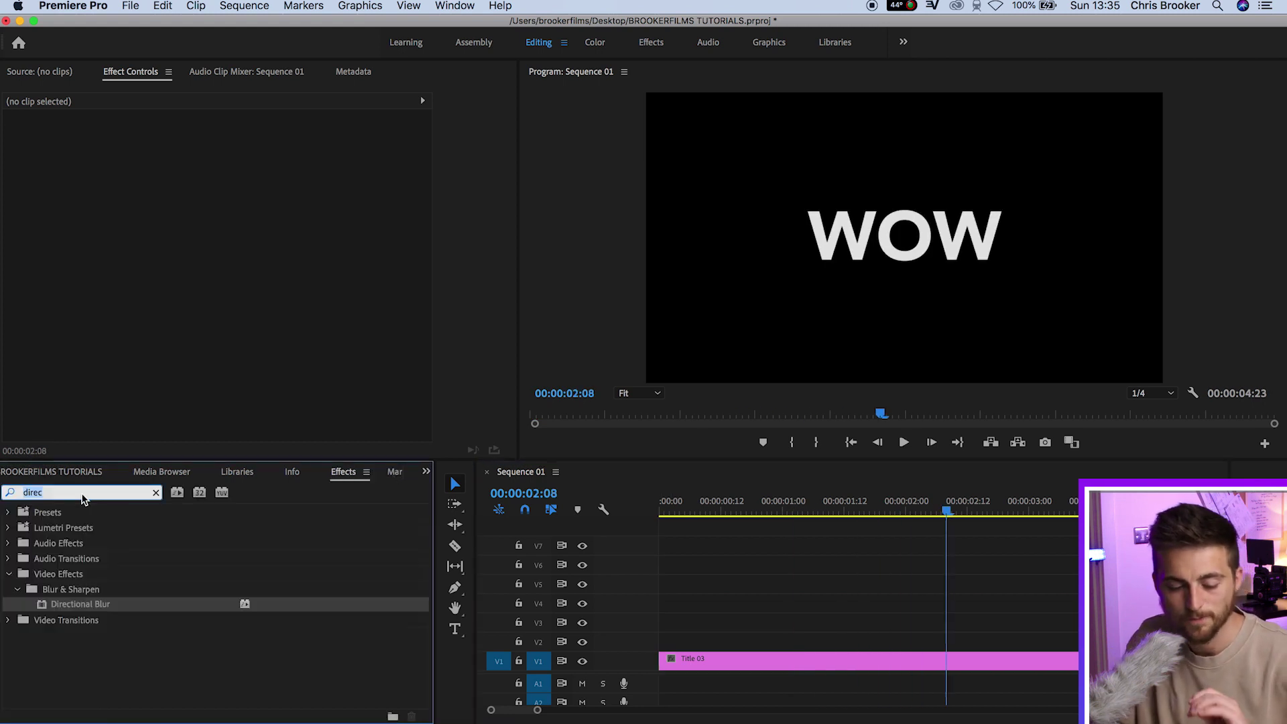
{"action": "type", "text": "drop shad"}
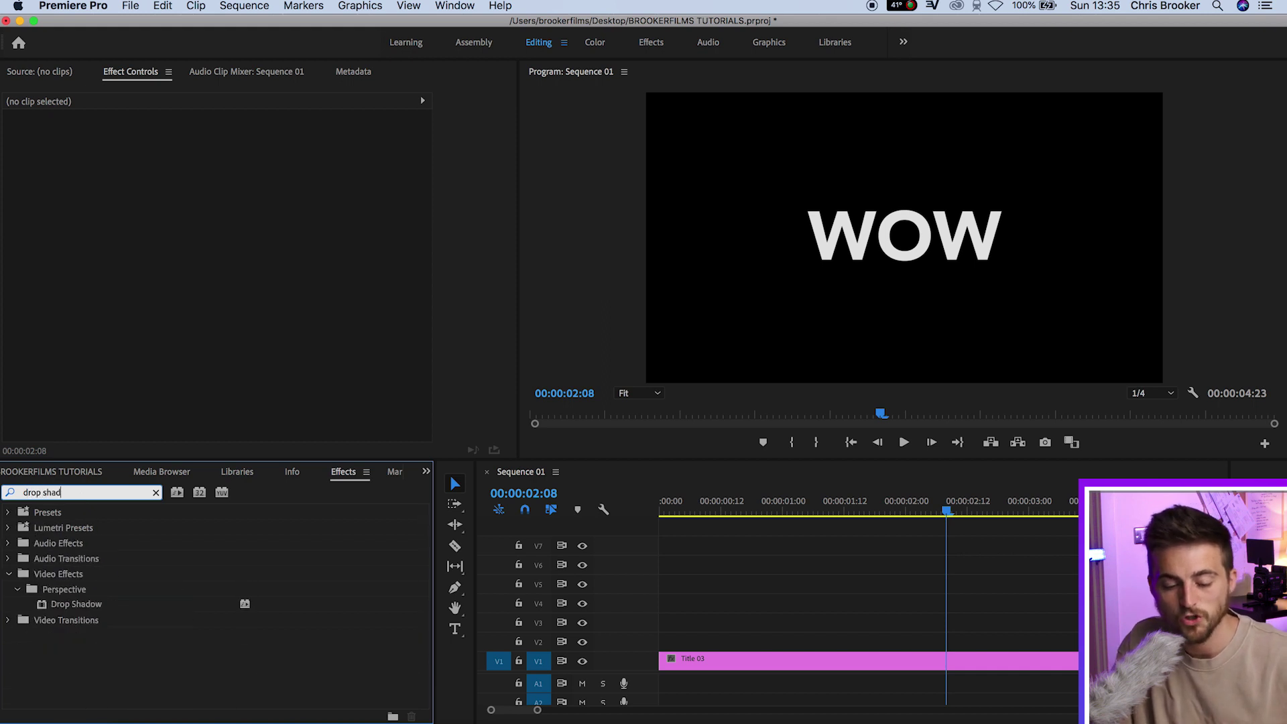
{"action": "left_click", "coordinate": [67, 606]}
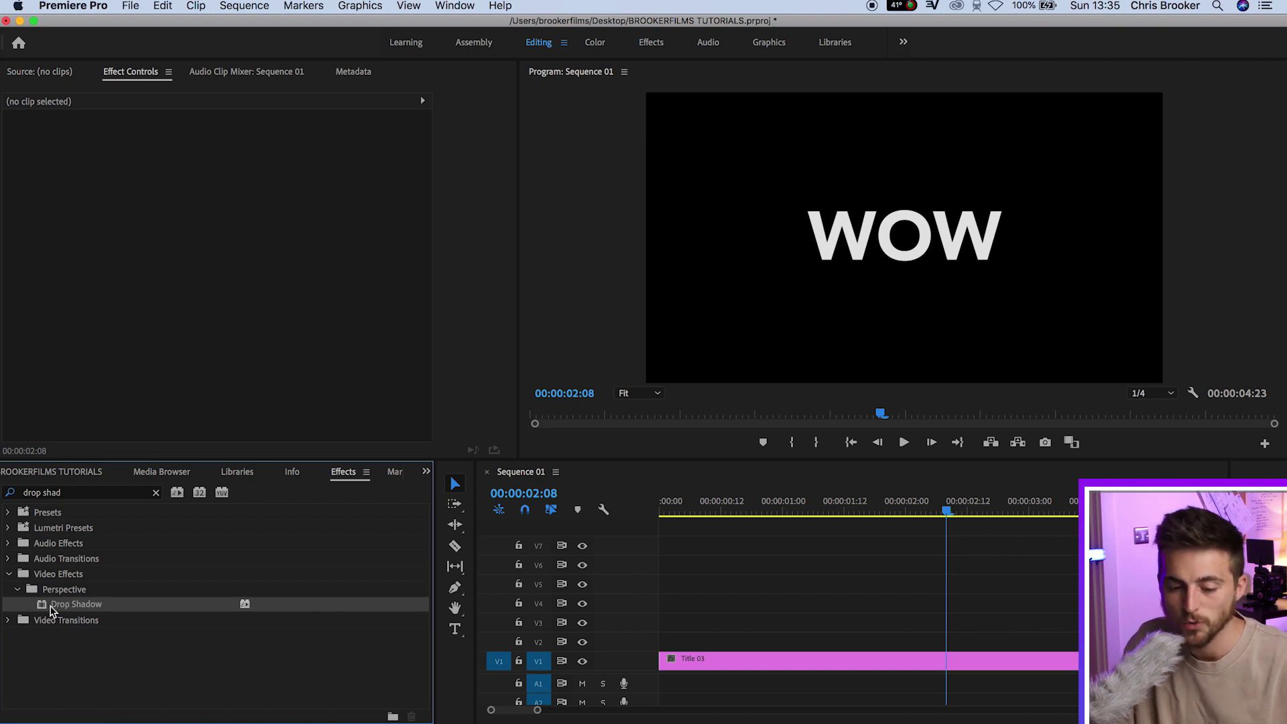
{"action": "left_click_drag", "start_coordinate": [53, 606], "coordinate": [748, 661]}
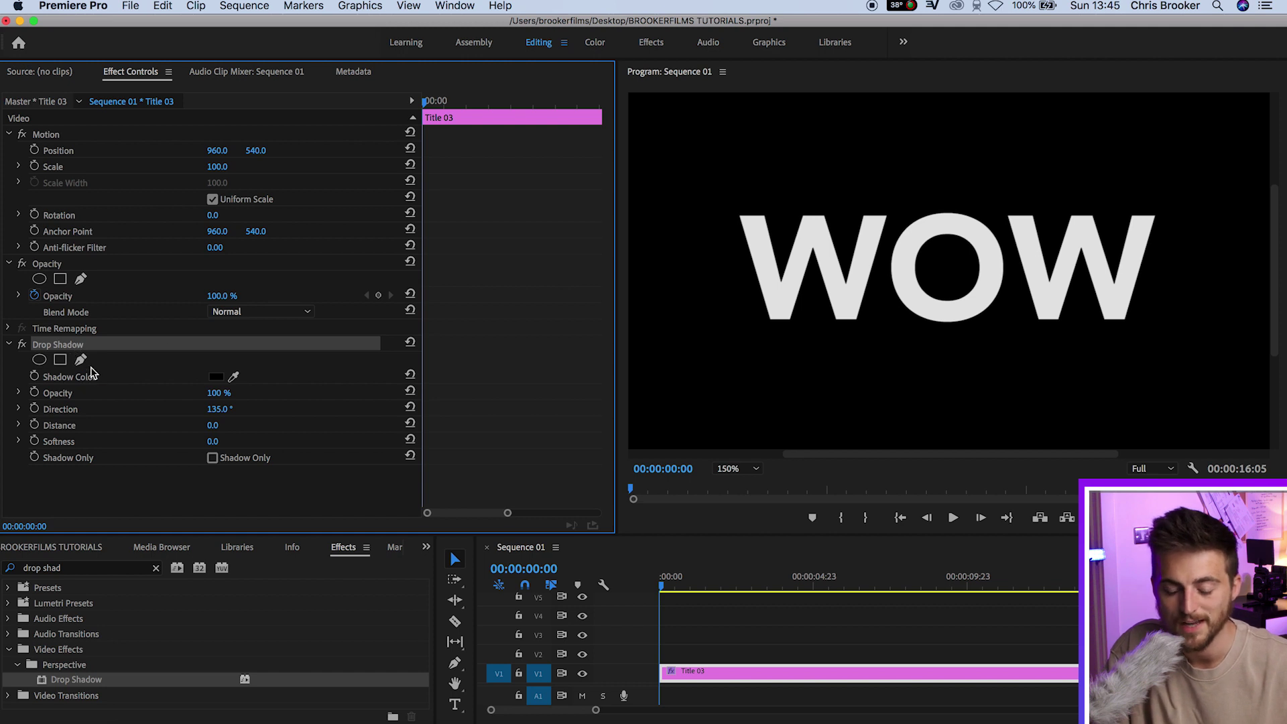
Change the Drop Shadow's Shadow Color to blue 1C60D4 in the Color Picker
{"action": "left_click", "coordinate": [91, 374]}
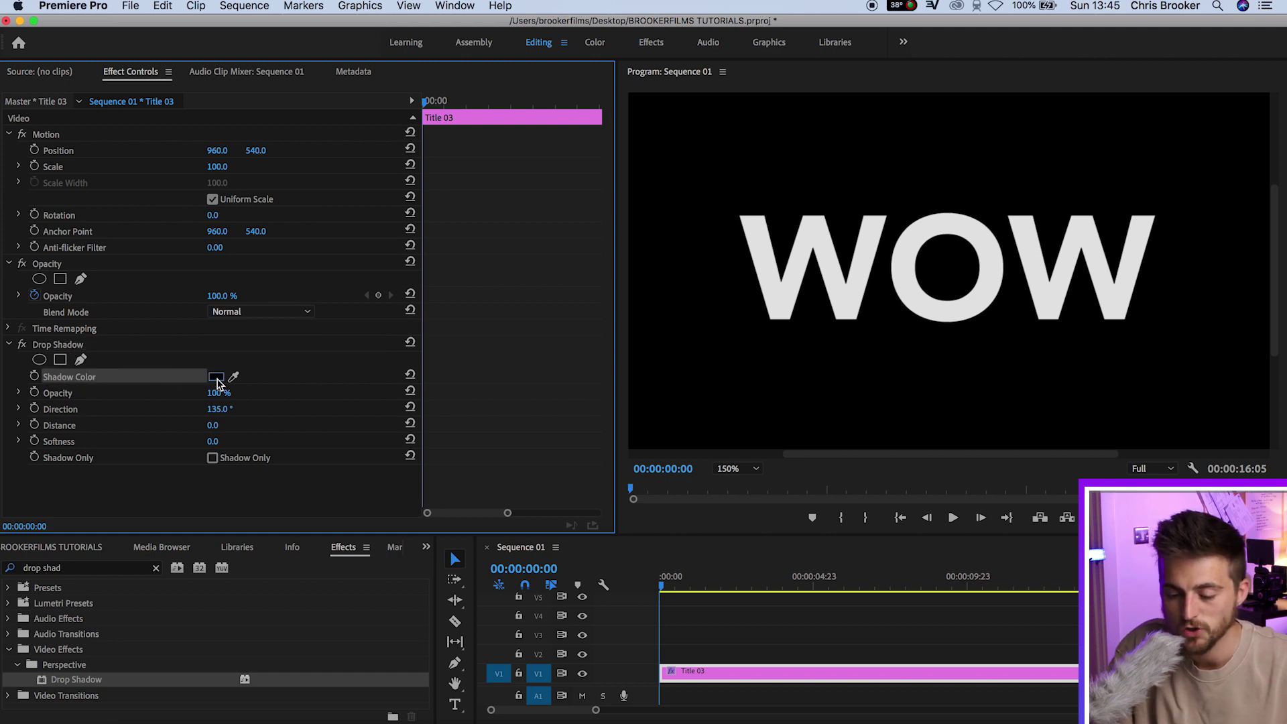
{"action": "left_click", "coordinate": [215, 377]}
{"action": "mouse_move", "coordinate": [668, 324]}
{"action": "left_mouse_down"}
{"action": "mouse_move", "coordinate": [681, 448]}
{"action": "mouse_move", "coordinate": [683, 376]}
{"action": "mouse_move", "coordinate": [680, 405]}
{"action": "mouse_move", "coordinate": [626, 448]}
{"action": "left_mouse_up"}
{"action": "left_click", "coordinate": [638, 407]}
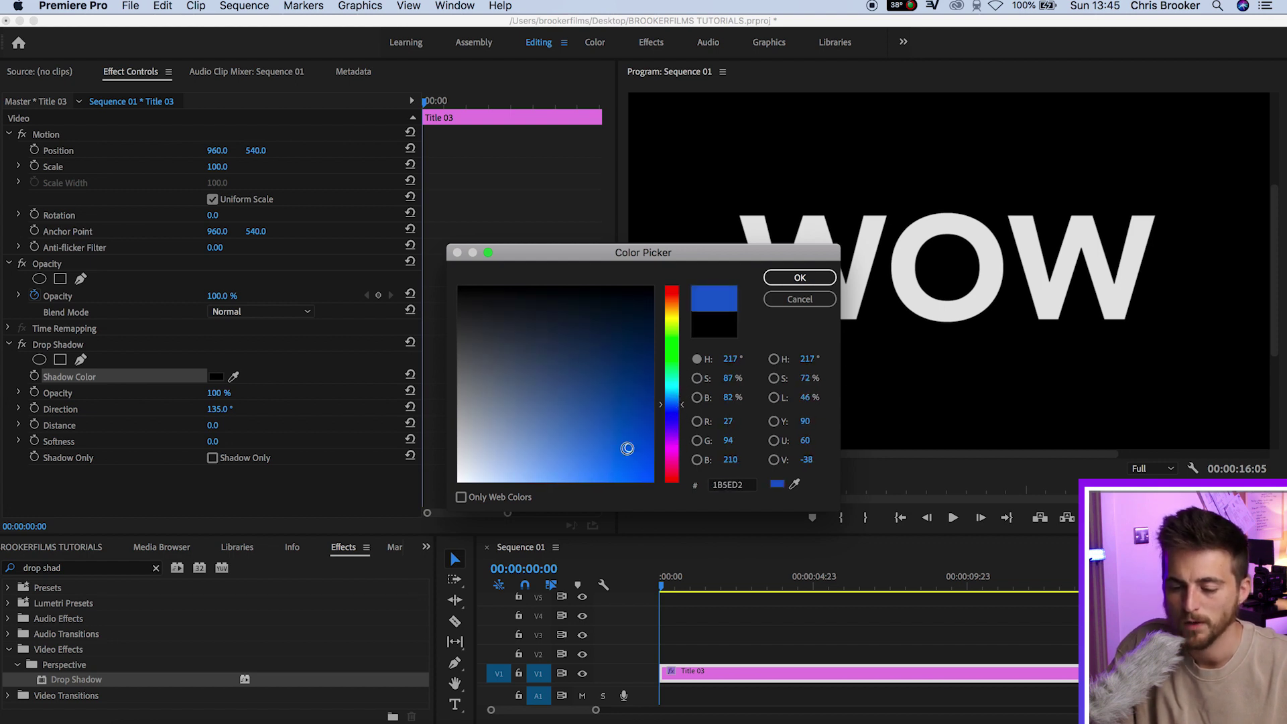
{"action": "left_click", "coordinate": [804, 280]}
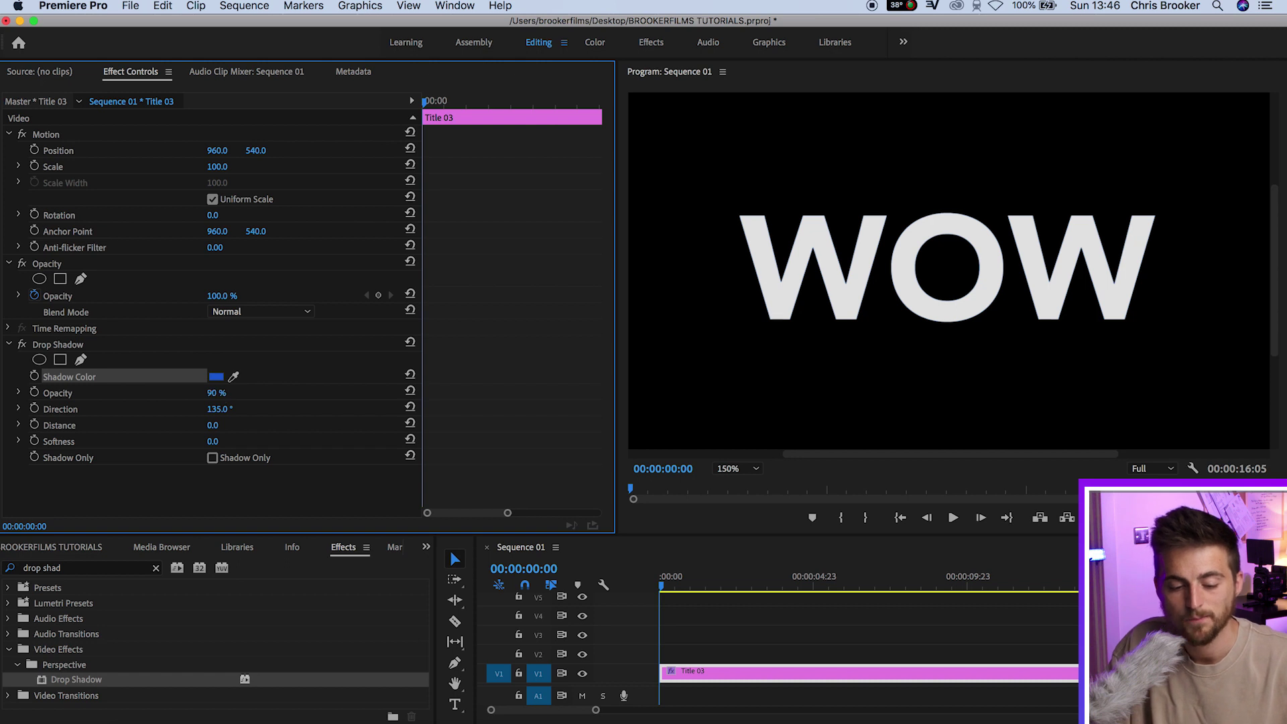
{"action": "left_click", "coordinate": [80, 412]}
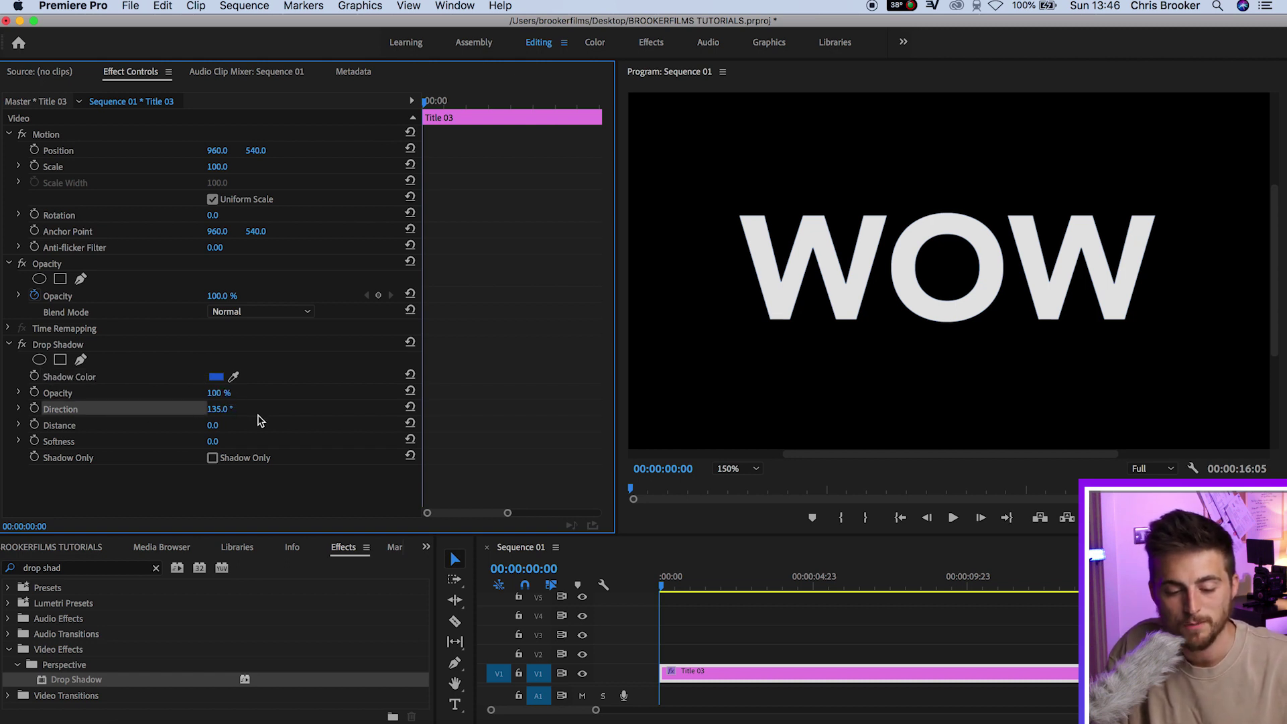
Keyframe the shadow Distance from 0 at the start to 2 about two seconds in
{"action": "left_click", "coordinate": [65, 430]}
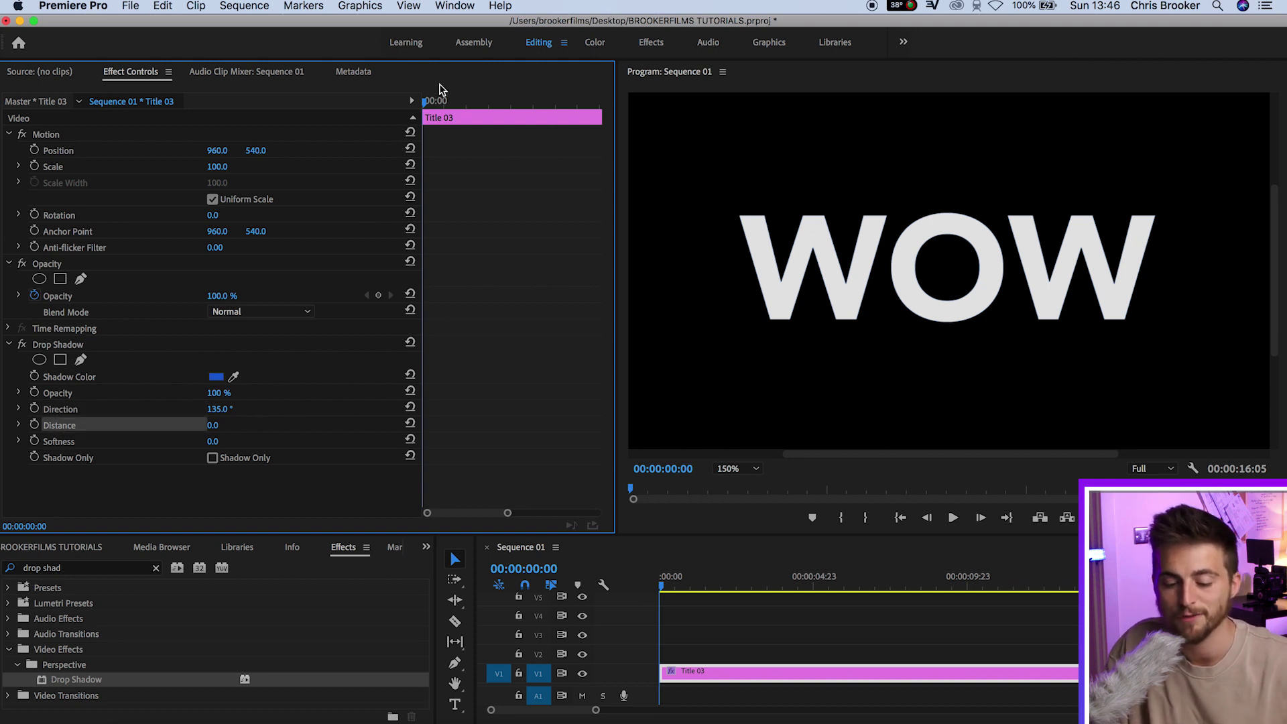
{"action": "left_click_drag", "start_coordinate": [441, 100], "coordinate": [374, 124]}
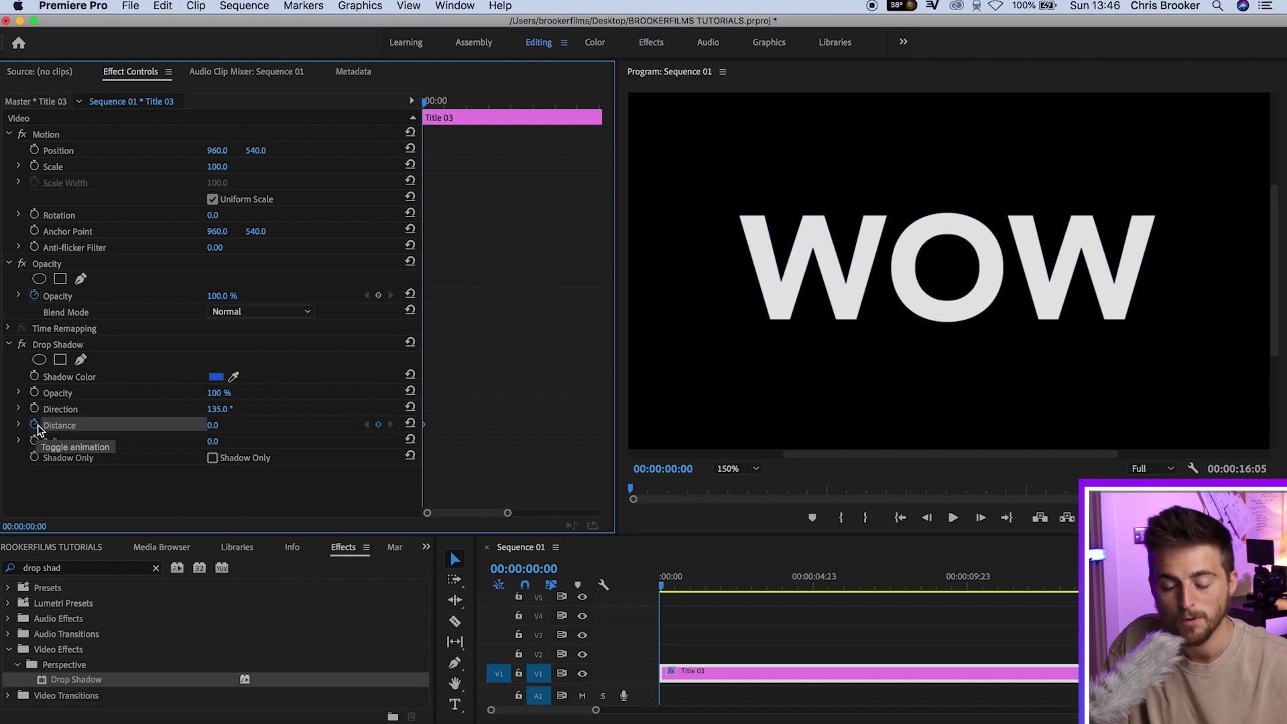
{"action": "left_click_drag", "start_coordinate": [456, 111], "coordinate": [514, 109]}
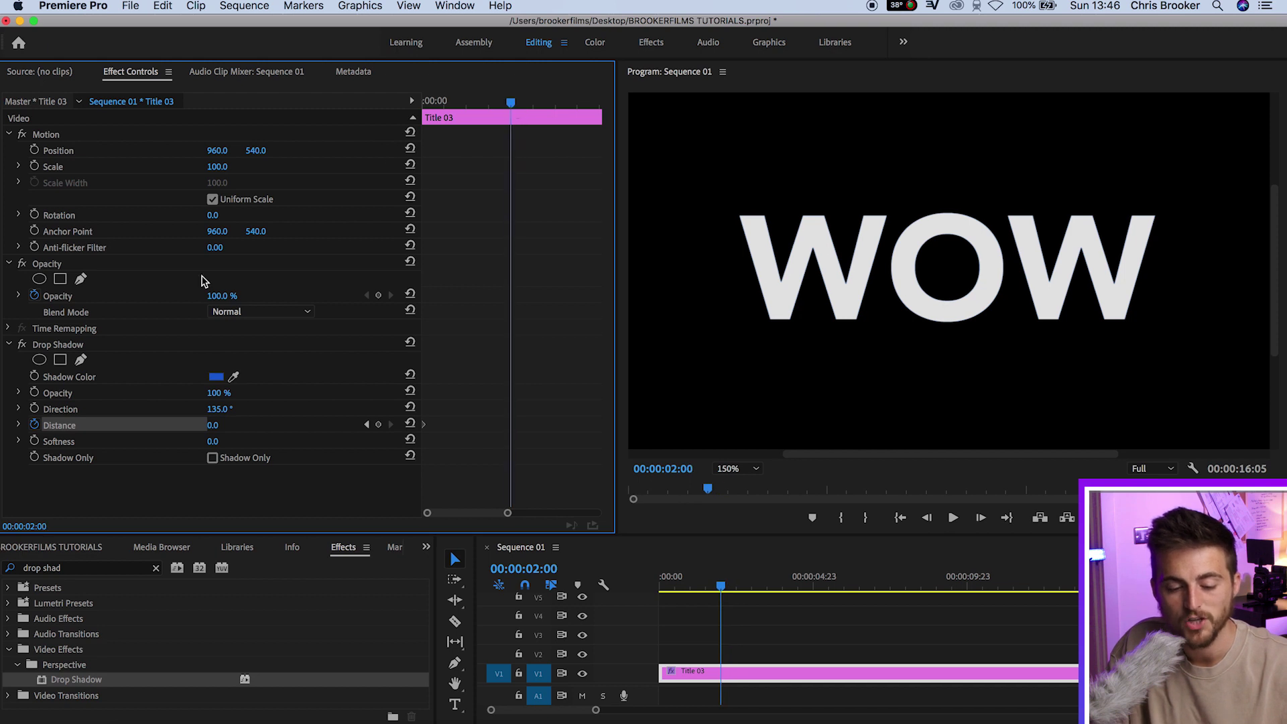
{"action": "left_click", "coordinate": [213, 427]}
{"action": "type", "text": "2"}
{"action": "key", "text": "Return"}
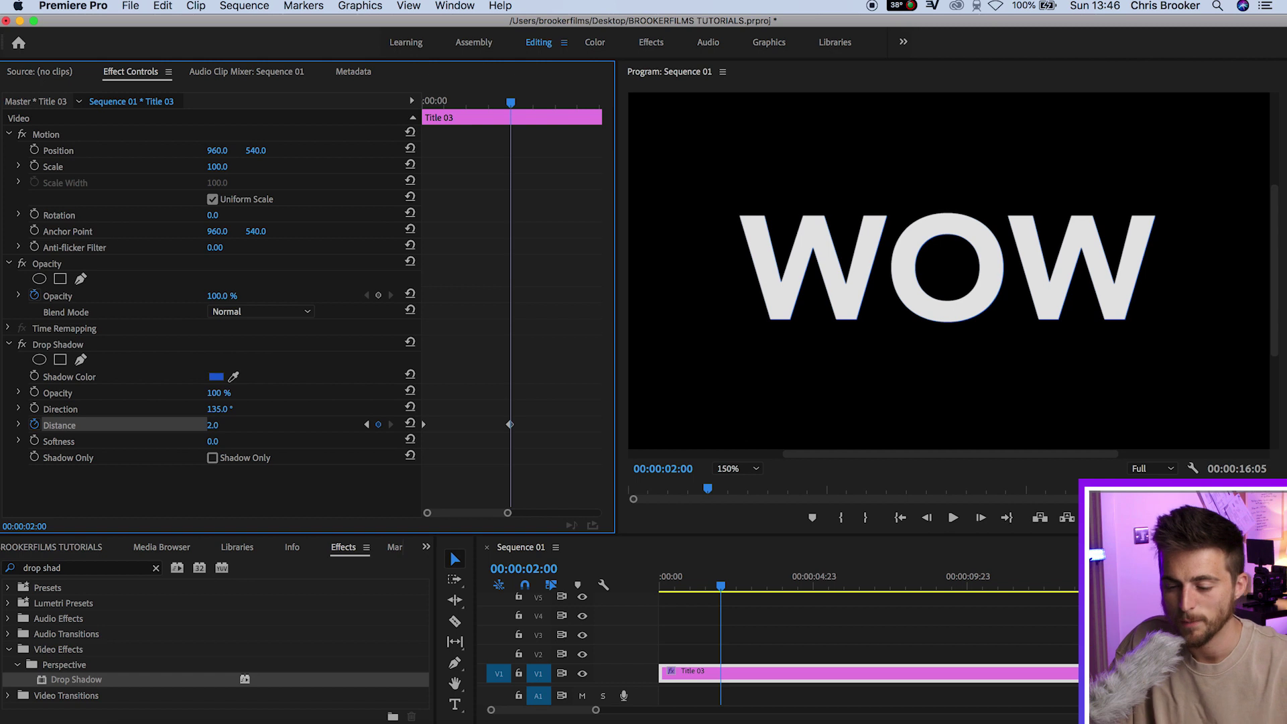
Preview the Distance animation, then copy and paste the Drop Shadow as a duplicate
{"action": "key", "text": "Home"}
{"action": "key", "text": "space"}
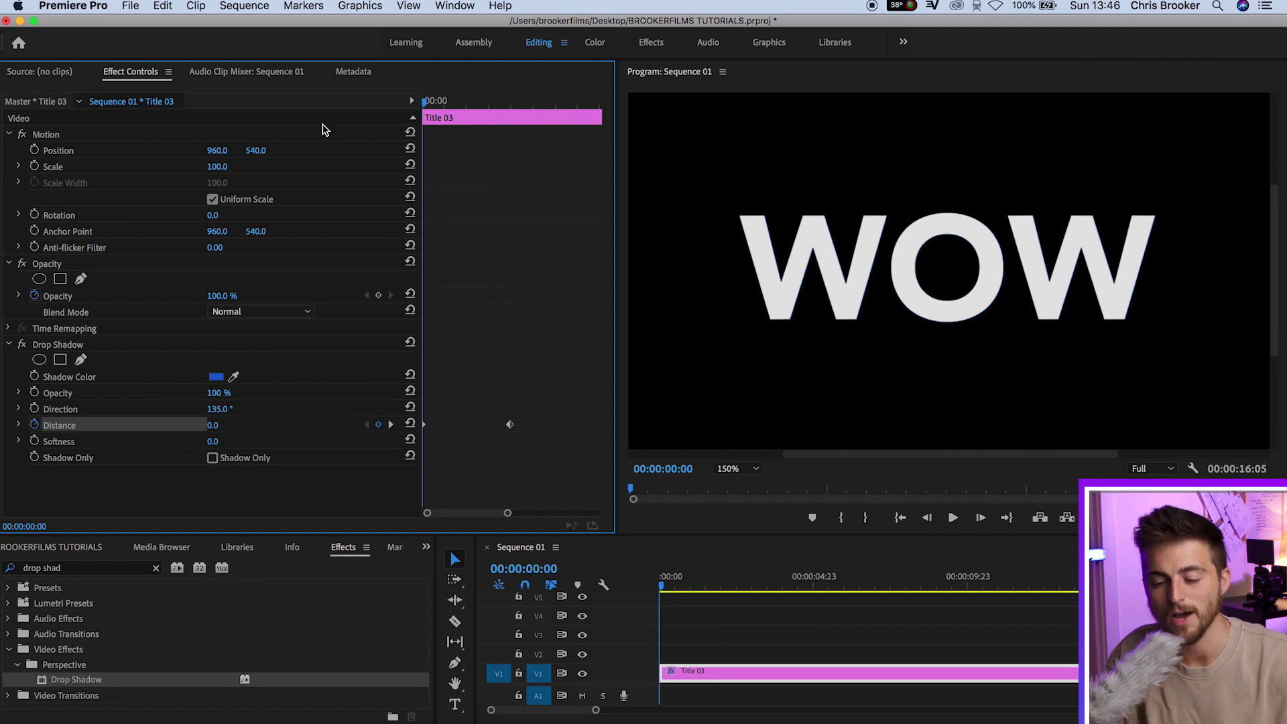
{"action": "key", "text": "space"}
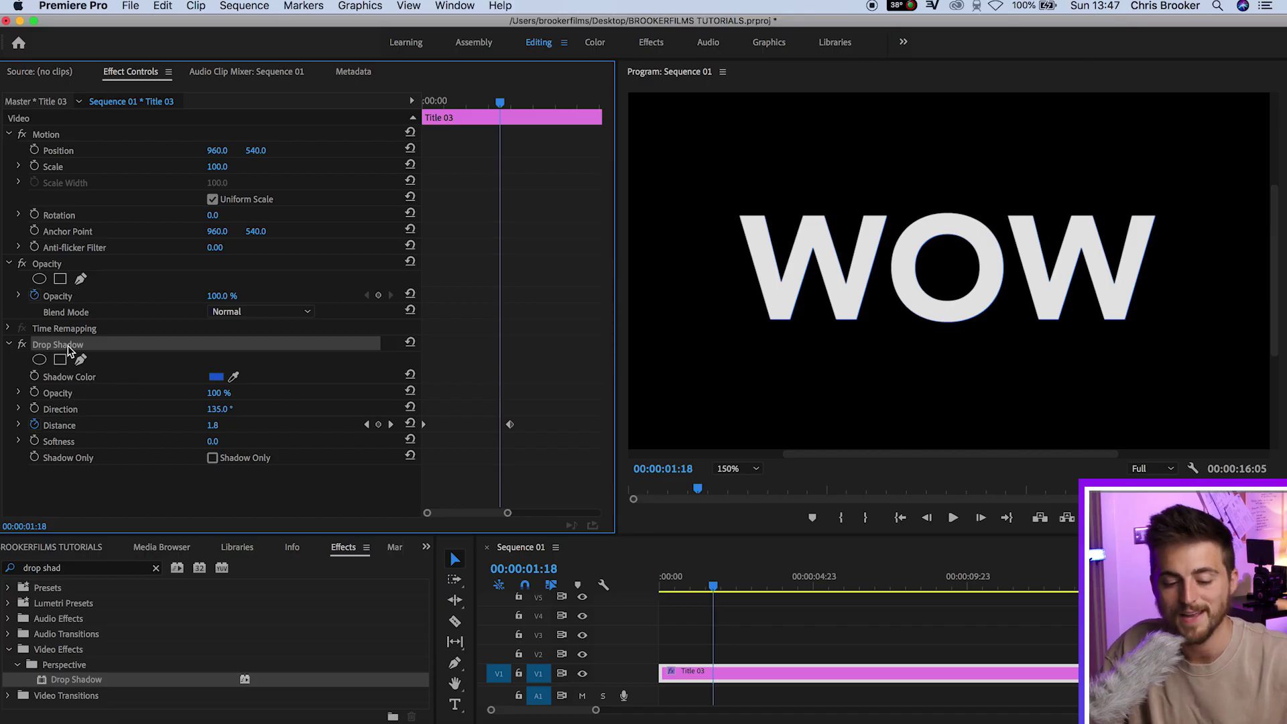
{"action": "key", "text": "super+c"}
{"action": "key", "text": "super+v"}
At 2 seconds, set the second shadow's Distance to 4 and a third shadow's to 6
{"action": "scroll", "coordinate": [94, 404], "scroll_direction": "down", "scroll_amount": 4}
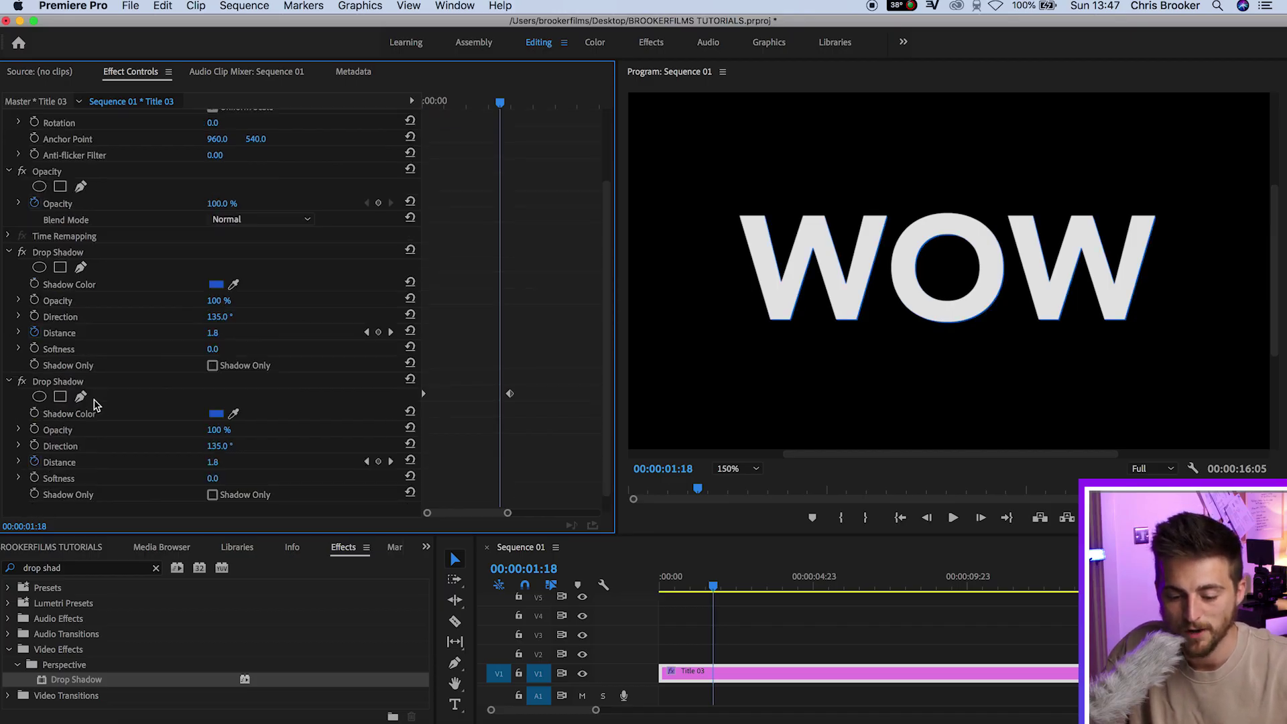
{"action": "left_click_drag", "start_coordinate": [515, 101], "coordinate": [513, 102]}
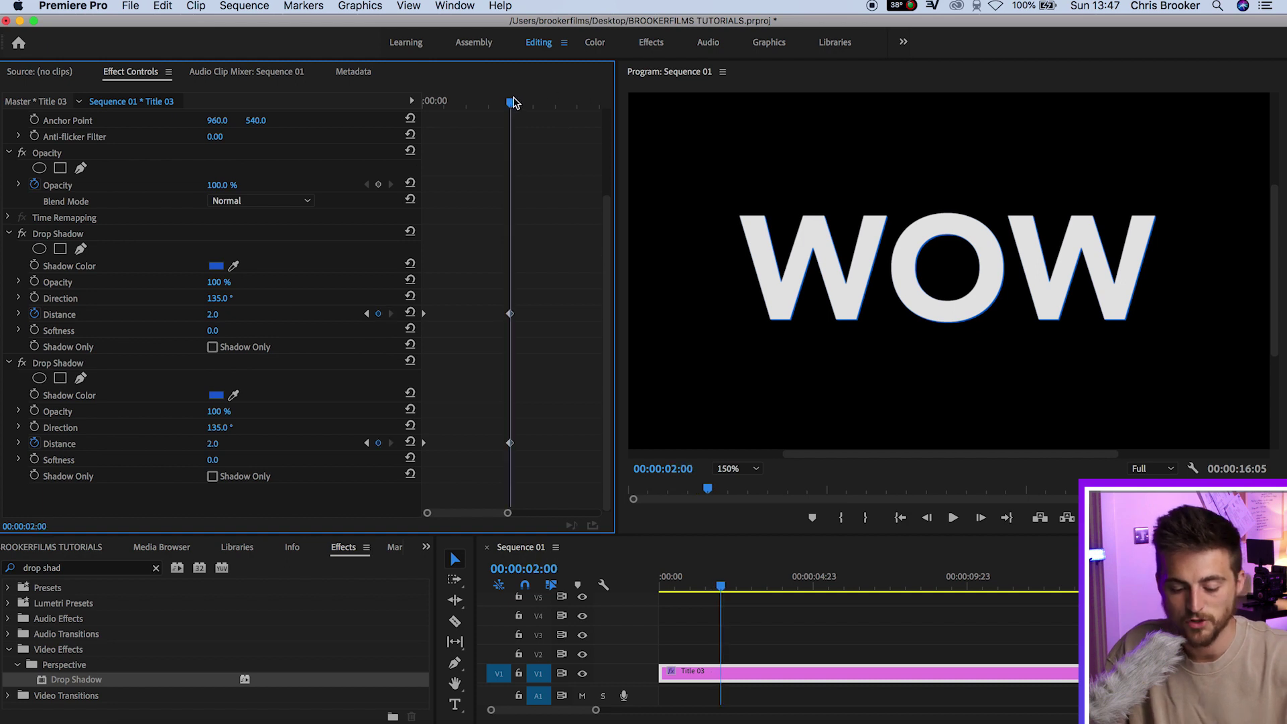
{"action": "left_click", "coordinate": [227, 440]}
{"action": "key", "text": "Return"}
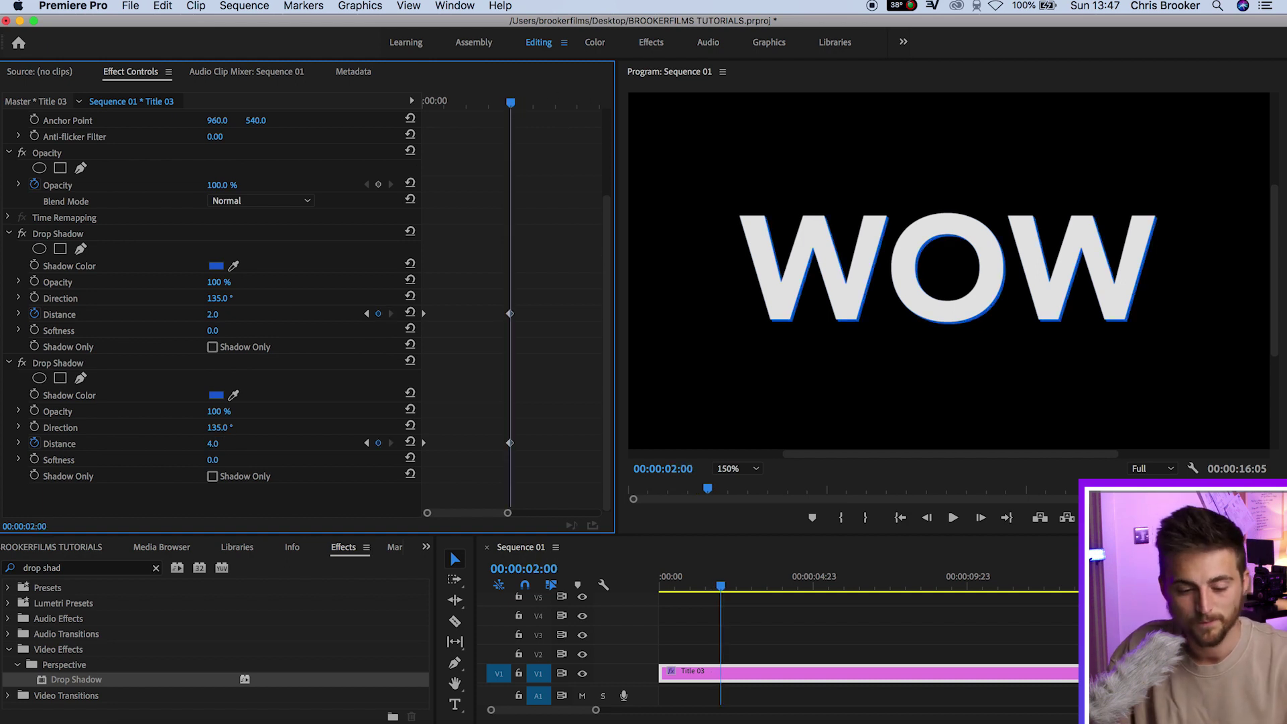
{"action": "left_click", "coordinate": [80, 364]}
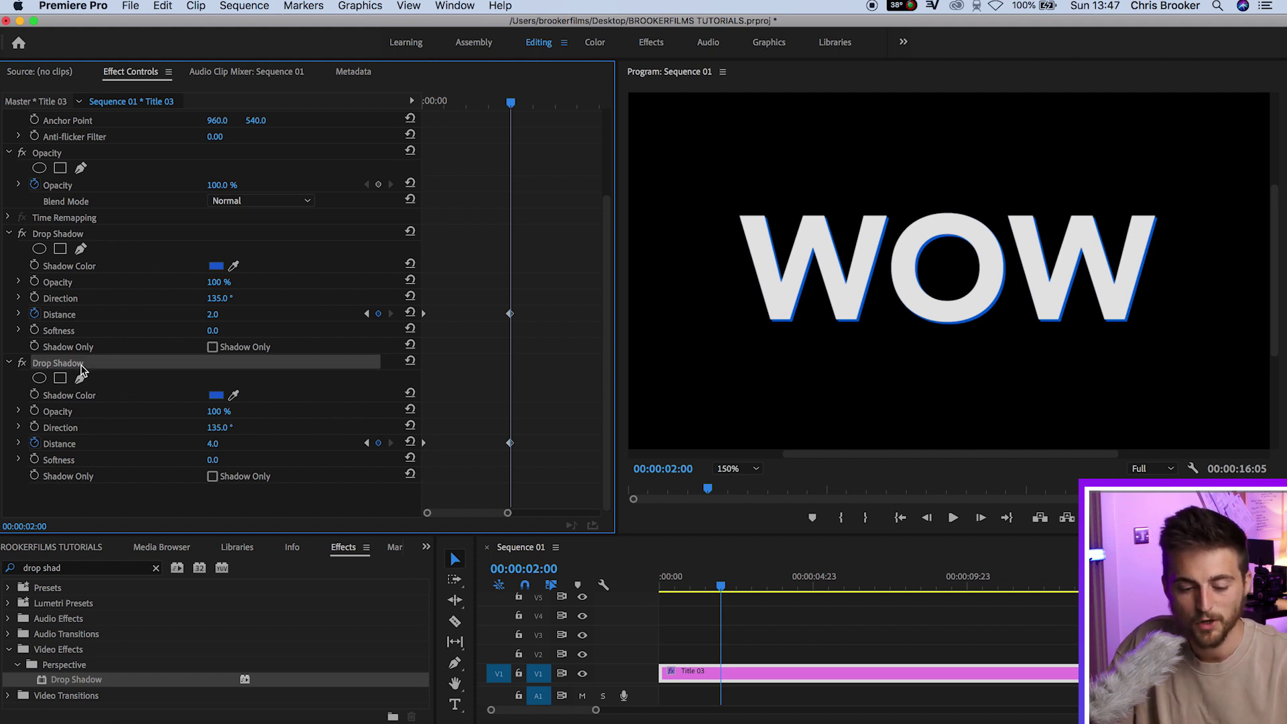
{"action": "key", "text": "super+v"}
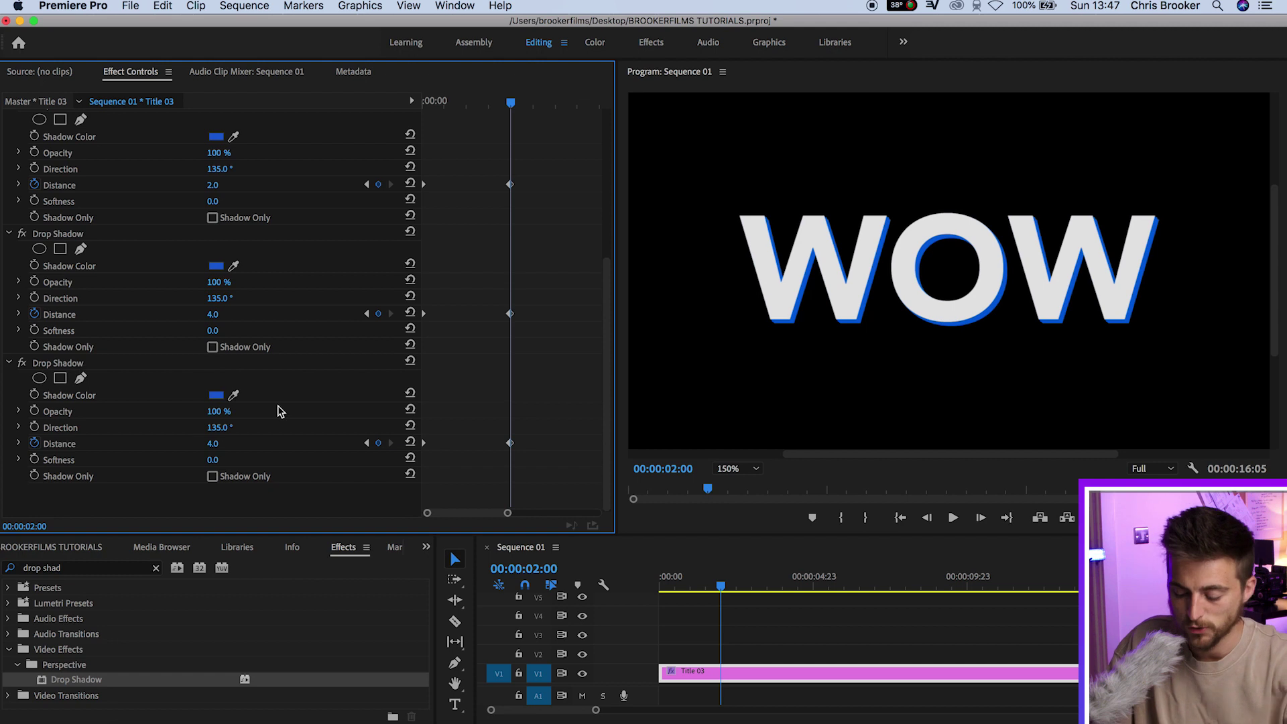
{"action": "left_click", "coordinate": [211, 444]}
{"action": "type", "text": "6"}
{"action": "key", "text": "Return"}
Duplicate into fourth and fifth shadows with Distances 8 and 10, then return to the start
{"action": "left_click", "coordinate": [79, 365]}
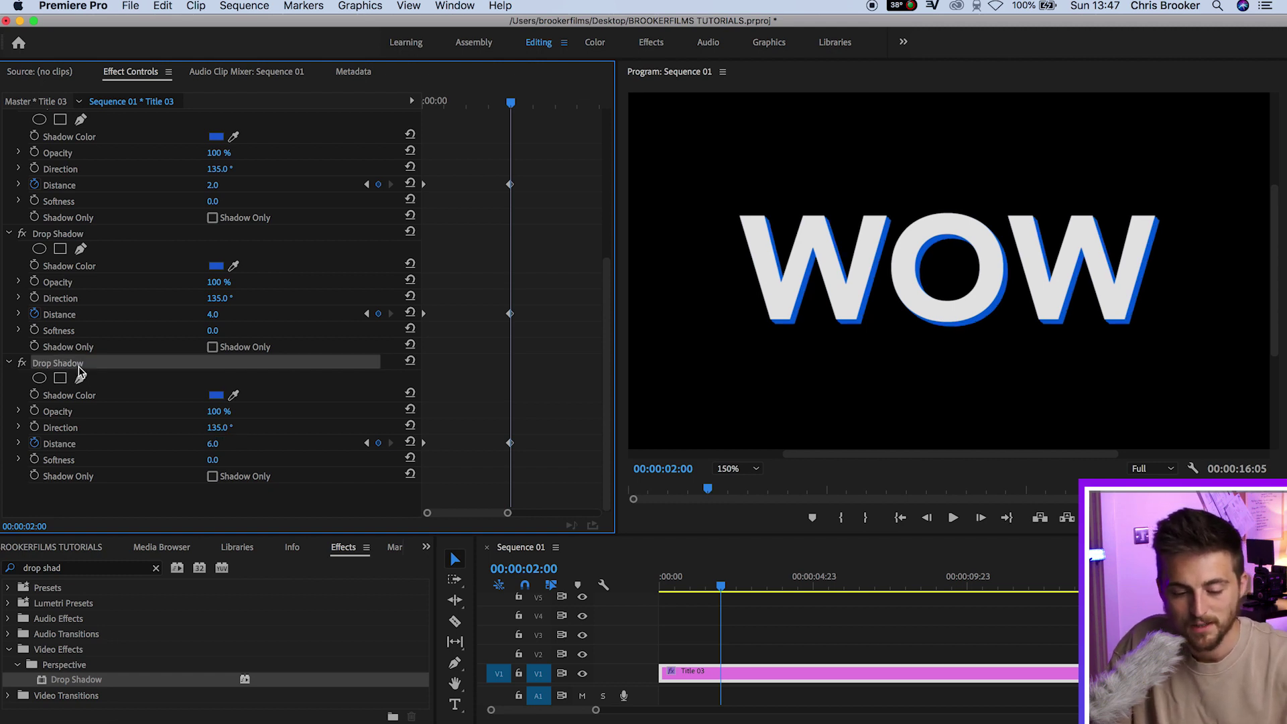
{"action": "key", "text": "super+c"}
{"action": "key", "text": "super+v"}
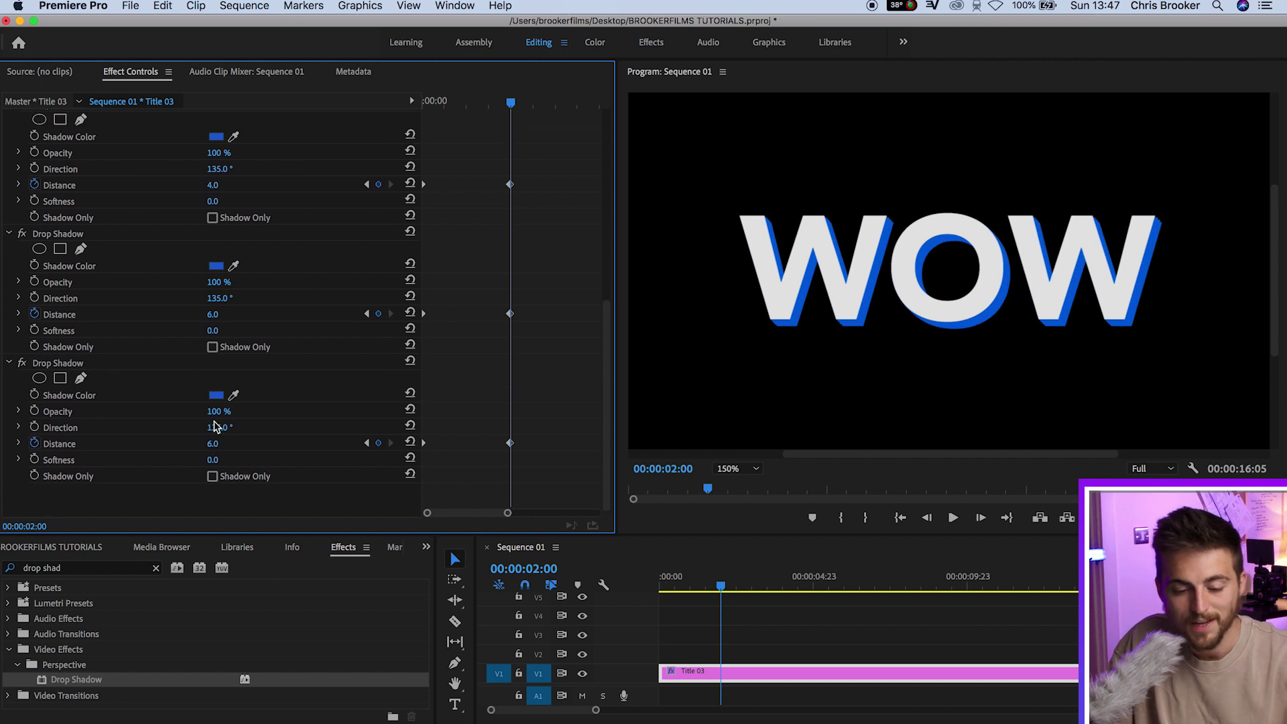
{"action": "left_click", "coordinate": [221, 443]}
{"action": "type", "text": "8"}
{"action": "key", "text": "Return"}
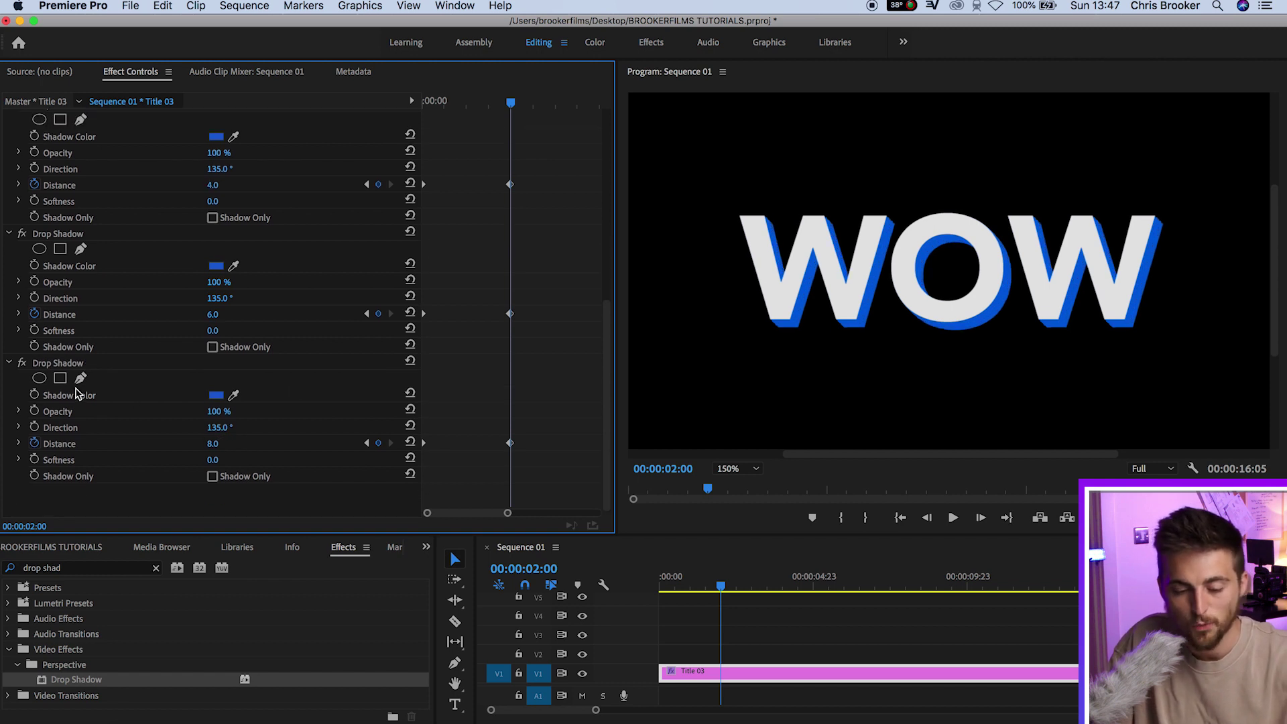
{"action": "left_click", "coordinate": [65, 364]}
{"action": "key", "text": "super+c"}
{"action": "key", "text": "super+v"}
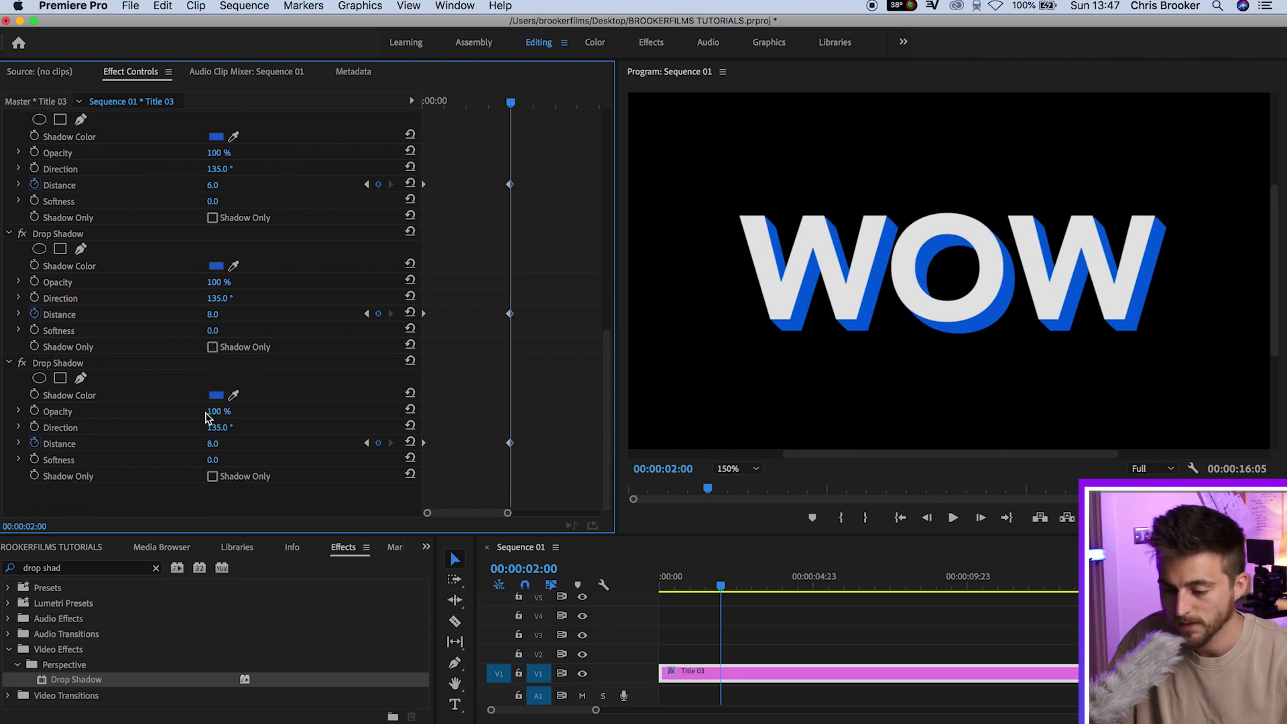
{"action": "left_click", "coordinate": [221, 443]}
{"action": "type", "text": "10"}
{"action": "key", "text": "Return"}
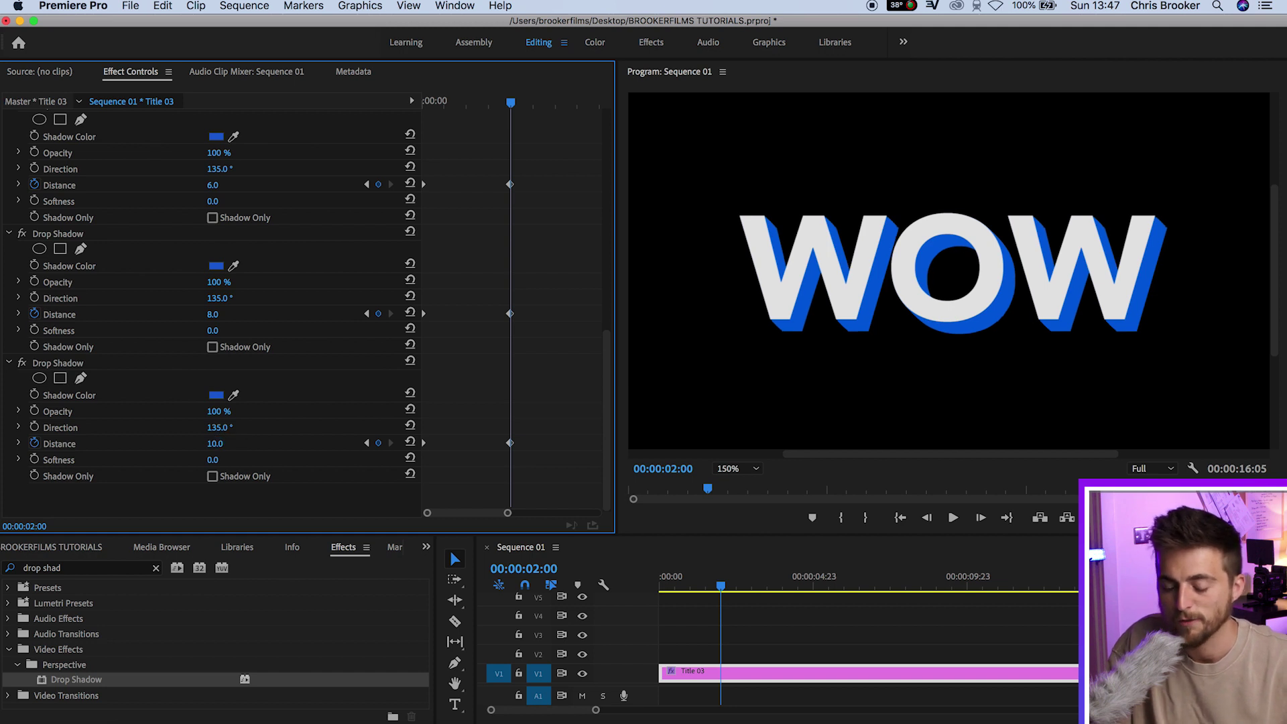
{"action": "left_click_drag", "start_coordinate": [511, 102], "coordinate": [424, 102]}
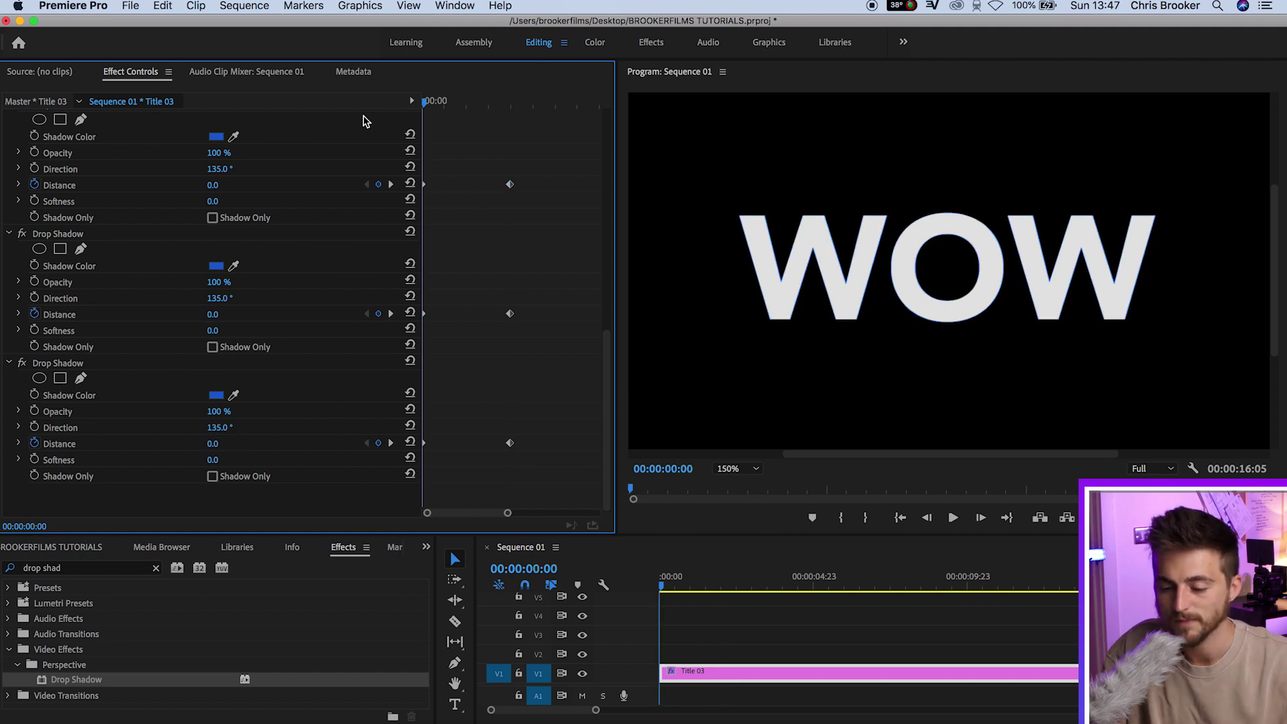
Play back the stacked-shadow extrusion from the start to review its timing
{"action": "key", "text": "space"}
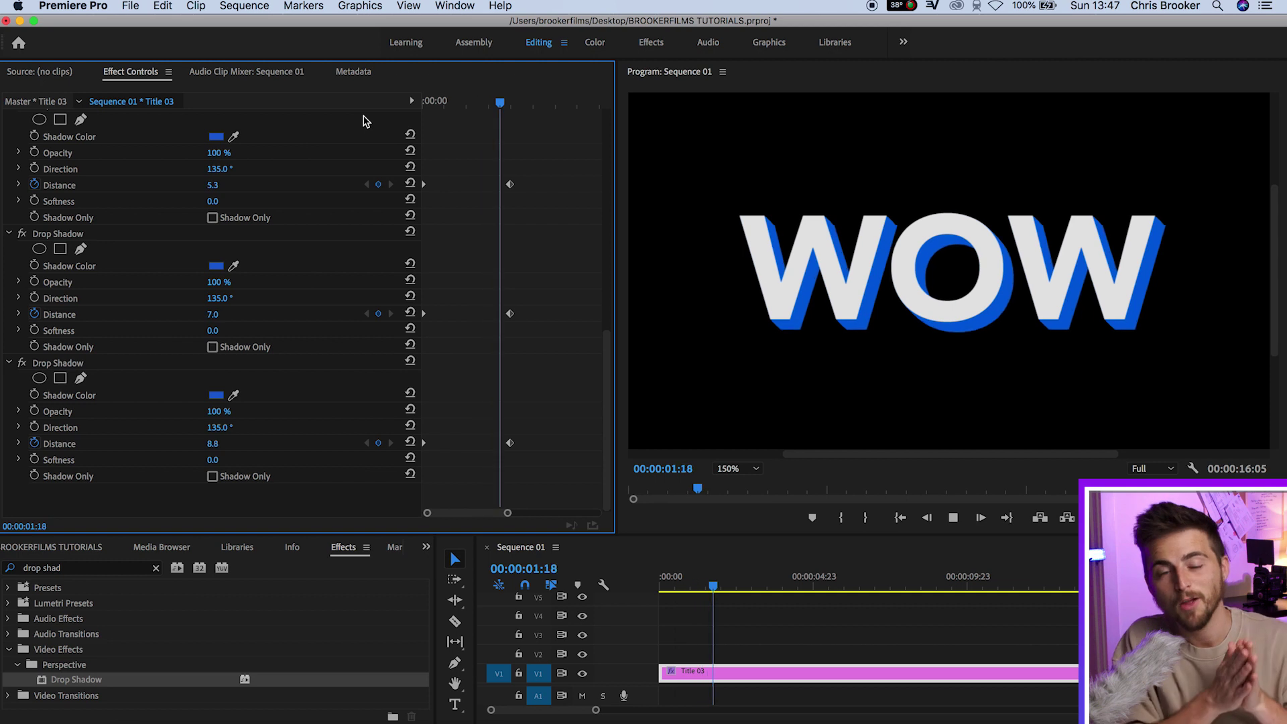
{"action": "key", "text": "space"}
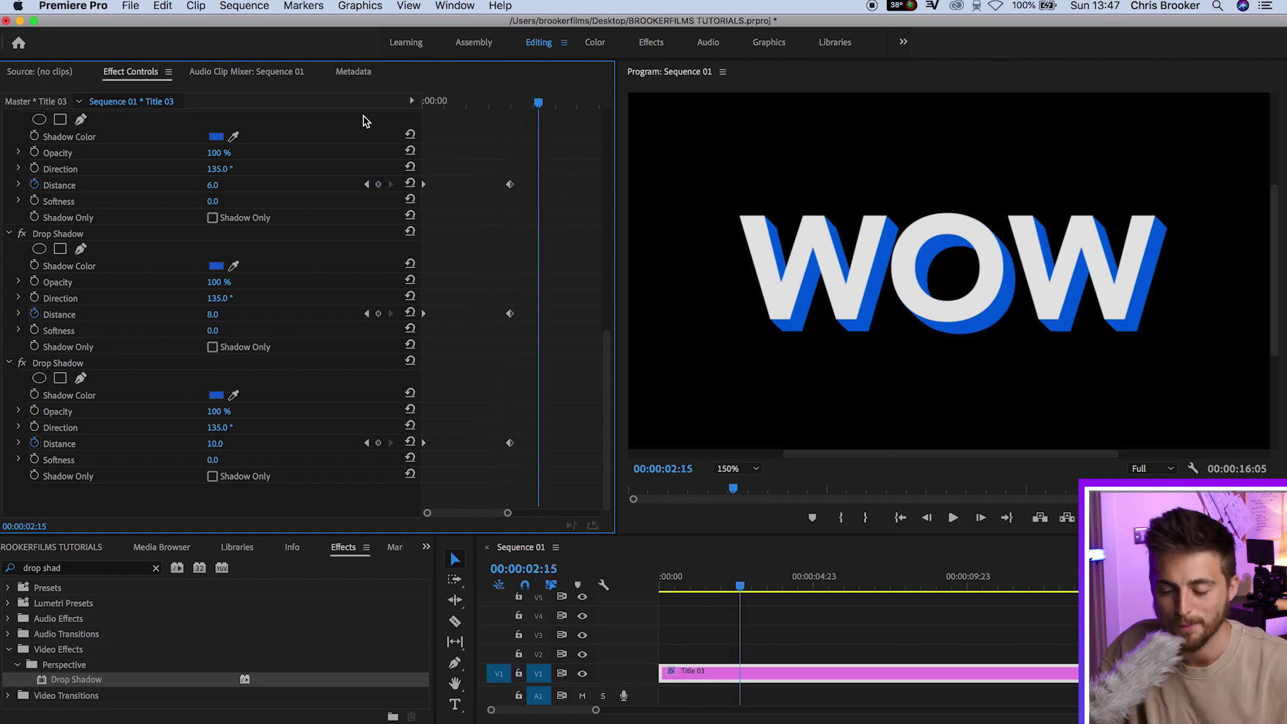
{"action": "scroll", "coordinate": [565, 393], "scroll_direction": "up", "scroll_amount": 5}
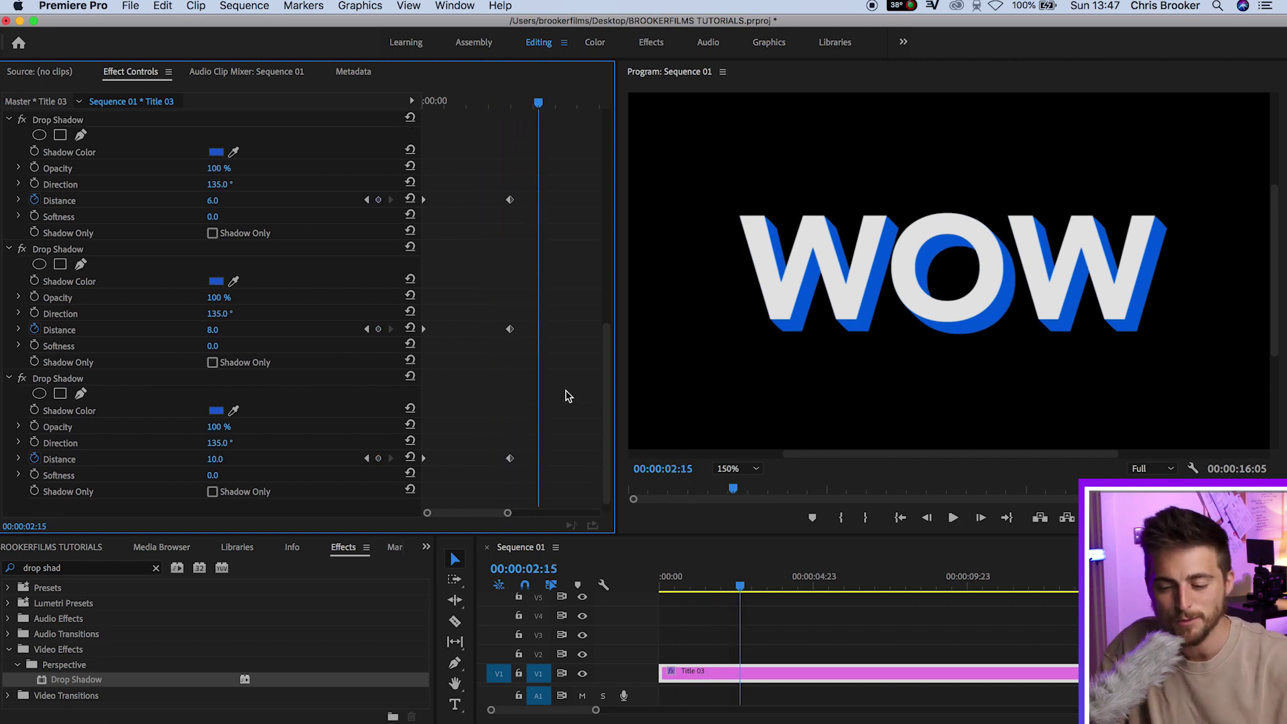
{"action": "key", "text": "Home"}
{"action": "key", "text": "space"}
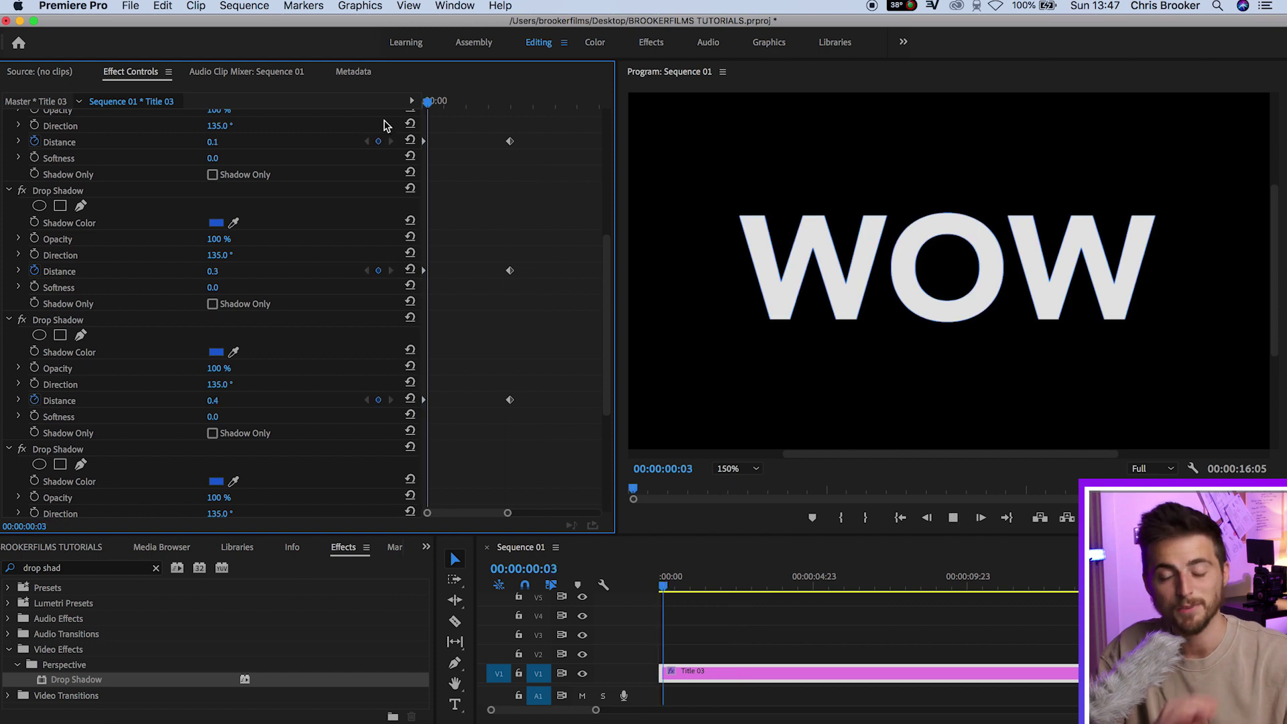
{"action": "key", "text": "space"}
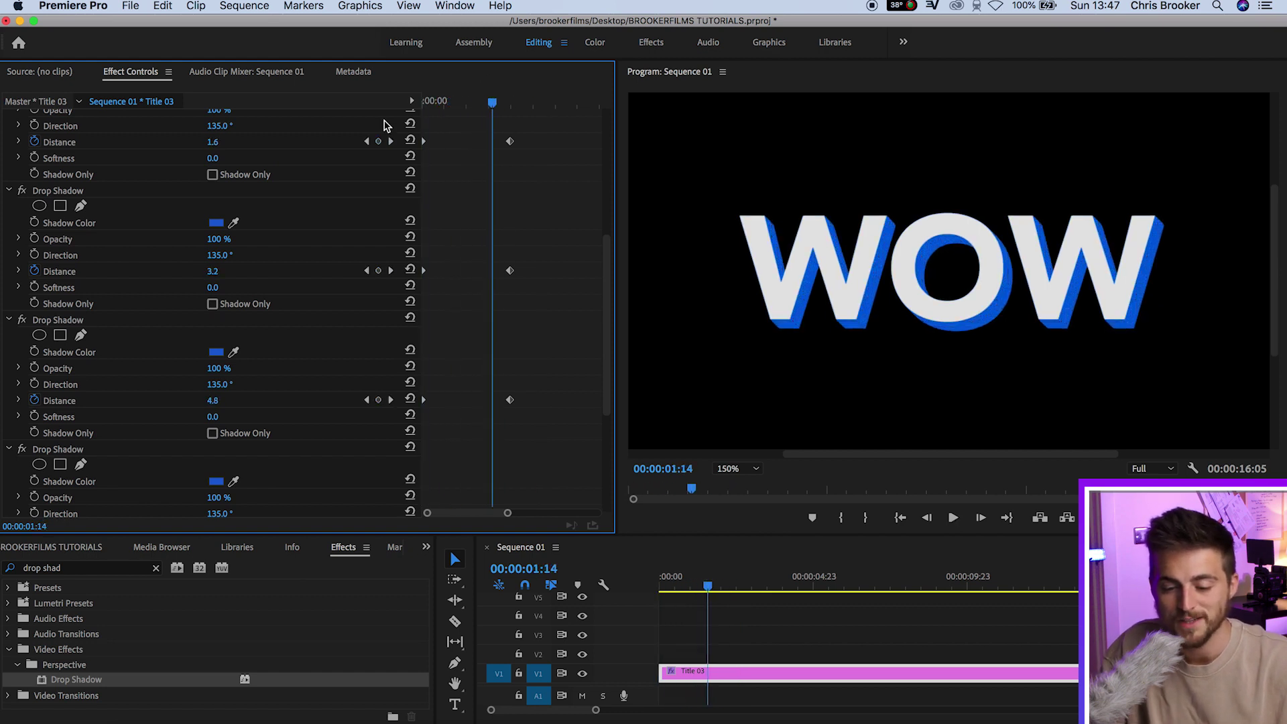
{"action": "scroll", "coordinate": [436, 160], "scroll_direction": "up", "scroll_amount": 2}
Select the Distance end keyframes, drag them earlier then later, and replay the retimed build
{"action": "left_click_drag", "start_coordinate": [459, 171], "coordinate": [554, 570]}
{"action": "left_click_drag", "start_coordinate": [511, 448], "coordinate": [467, 447]}
{"action": "left_click_drag", "start_coordinate": [473, 93], "coordinate": [383, 113]}
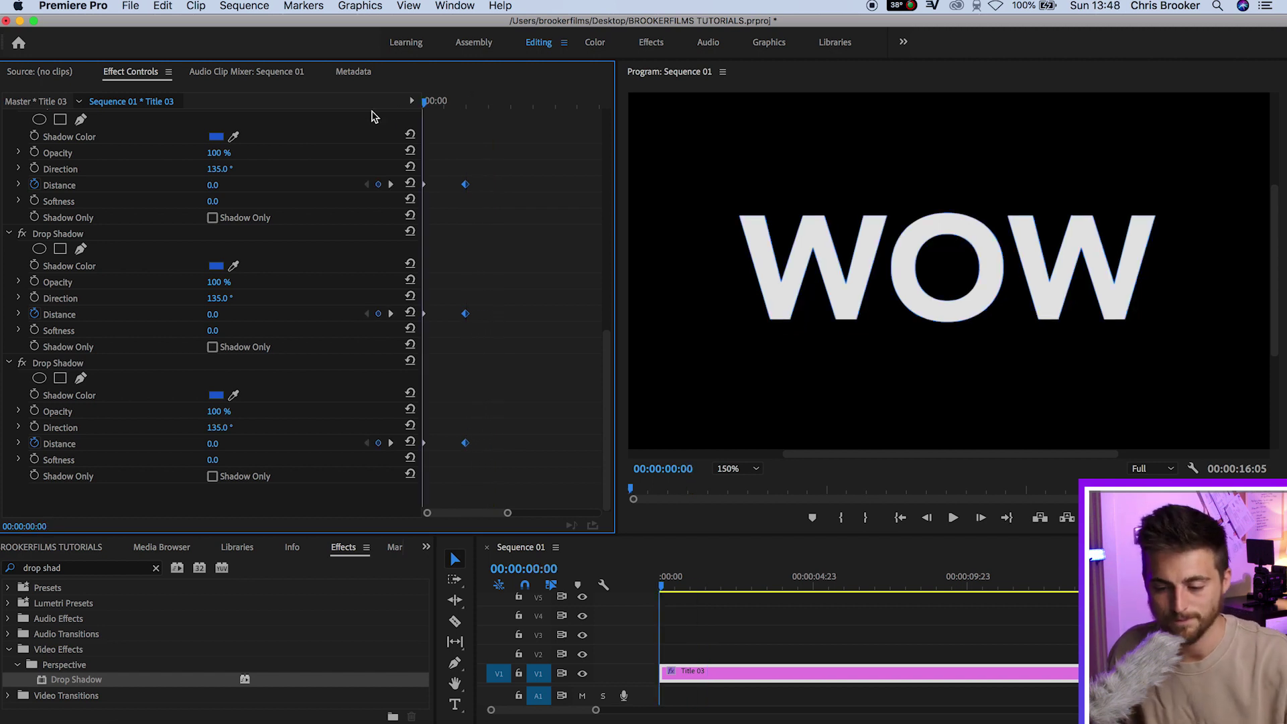
{"action": "key", "text": "space"}
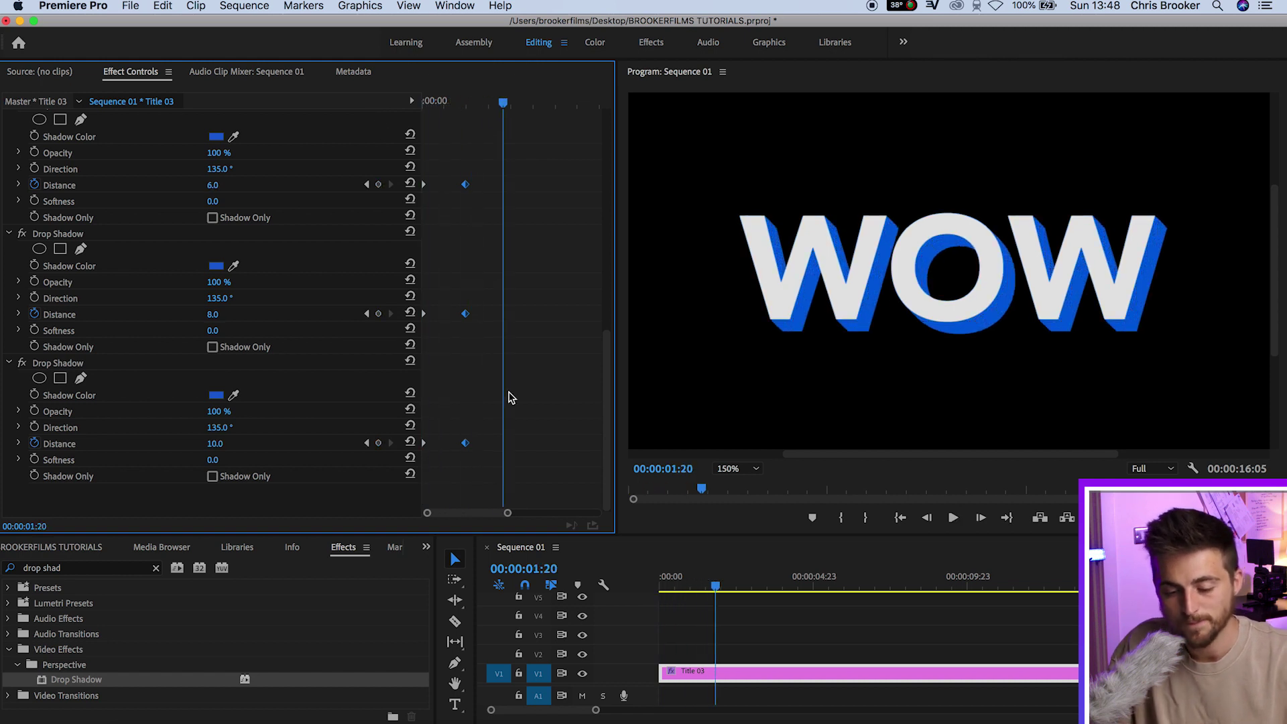
{"action": "left_click_drag", "start_coordinate": [467, 449], "coordinate": [566, 446]}
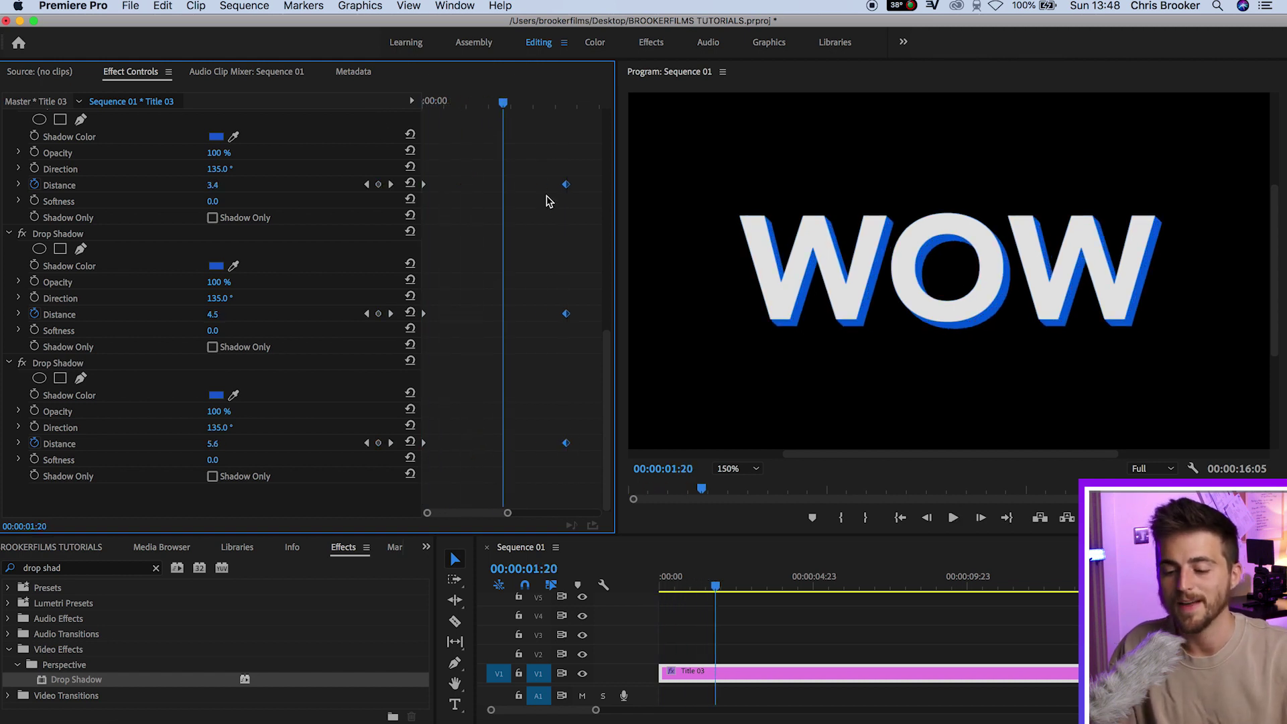
{"action": "key", "text": "Home"}
{"action": "key", "text": "space"}
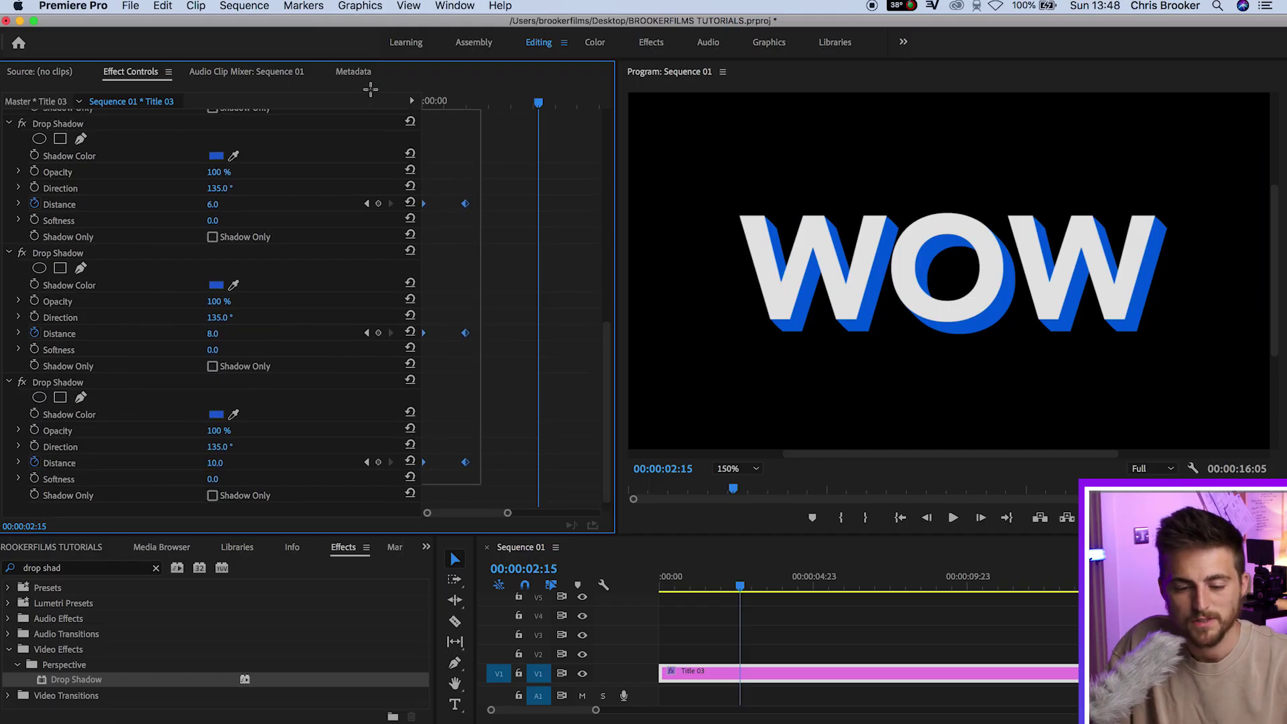
Show the Linear/Bezier/Ease In options for the first Drop Shadow's Distance keyframe
{"action": "scroll", "coordinate": [372, 72], "scroll_direction": "up", "scroll_amount": 6}
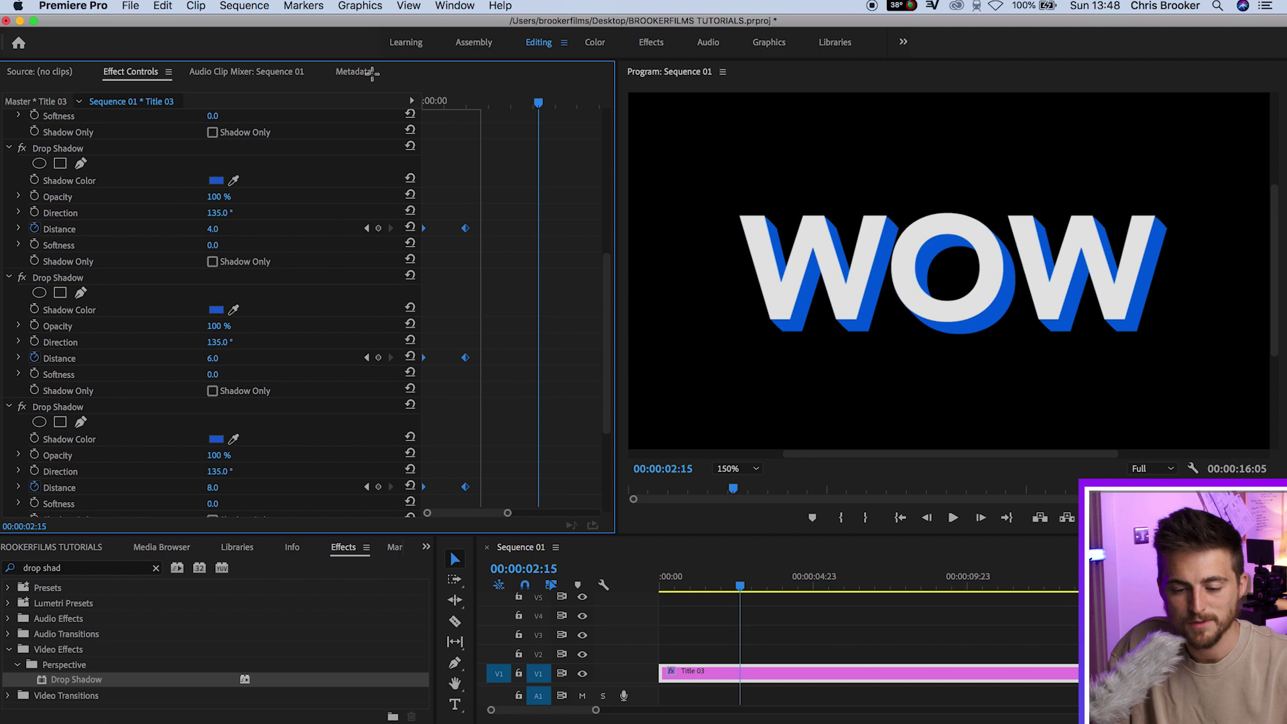
{"action": "scroll", "coordinate": [372, 73], "scroll_direction": "up", "scroll_amount": 2}
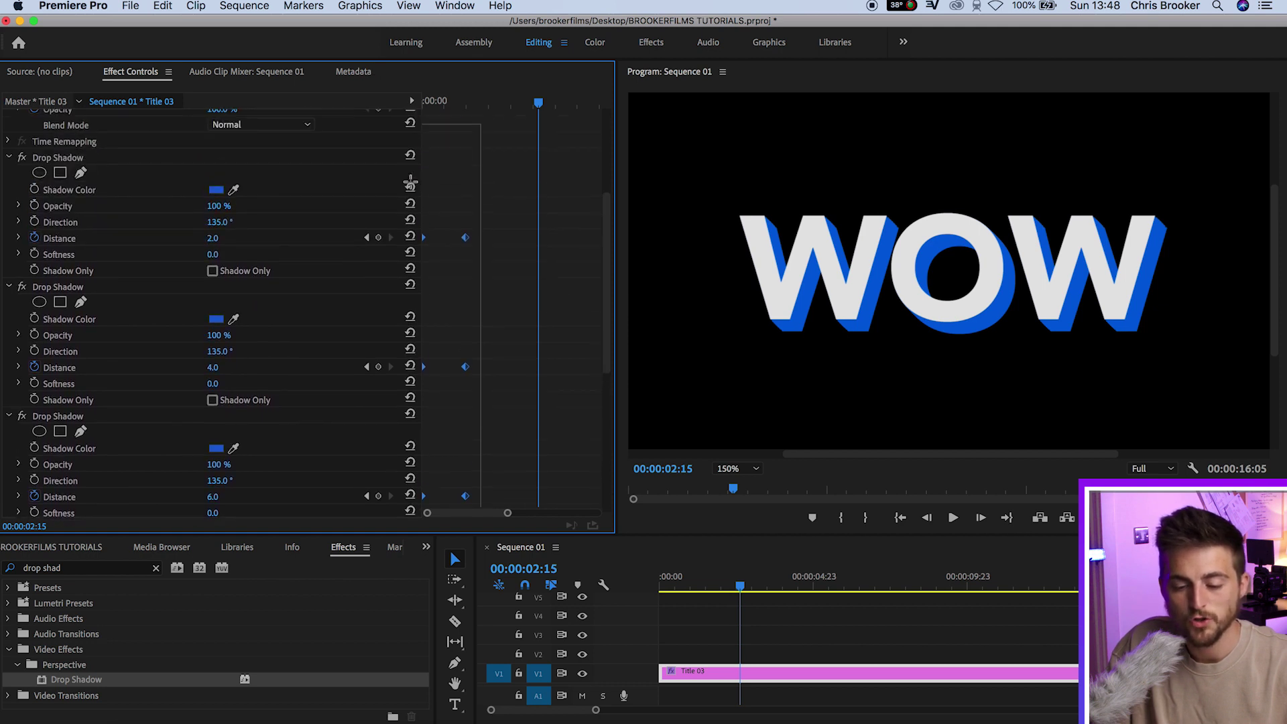
{"action": "right_click", "coordinate": [465, 240]}
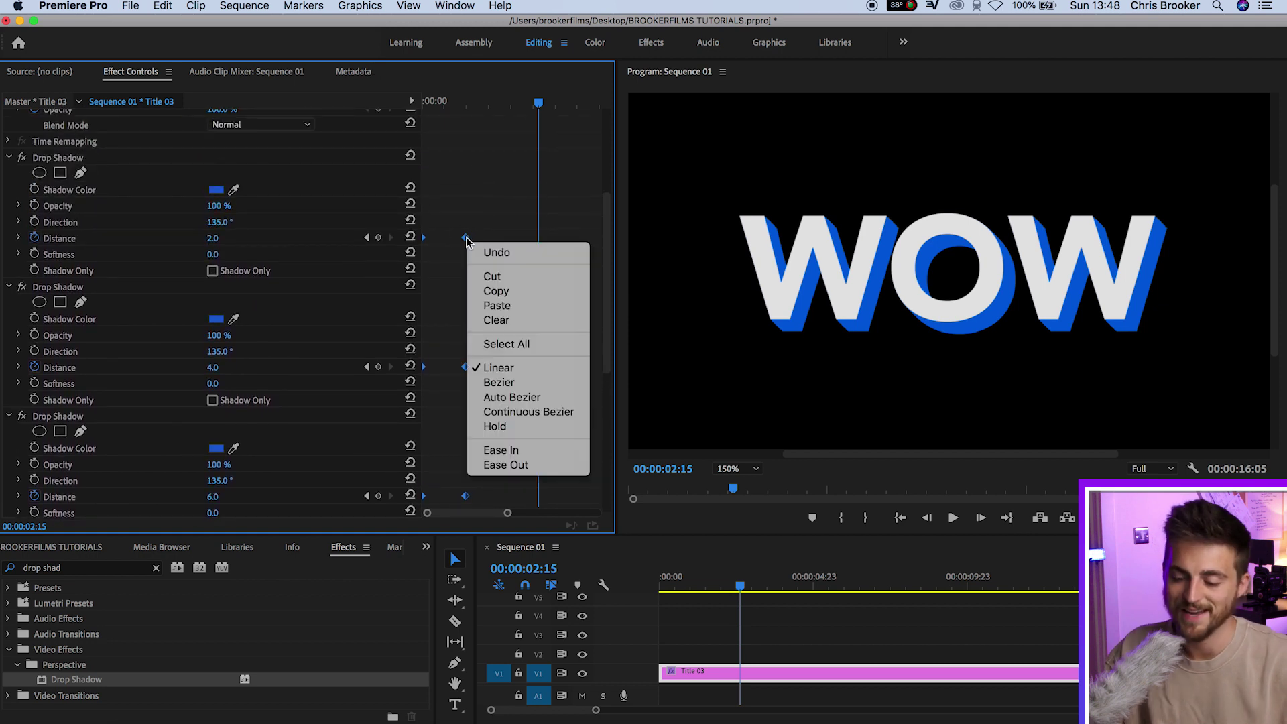